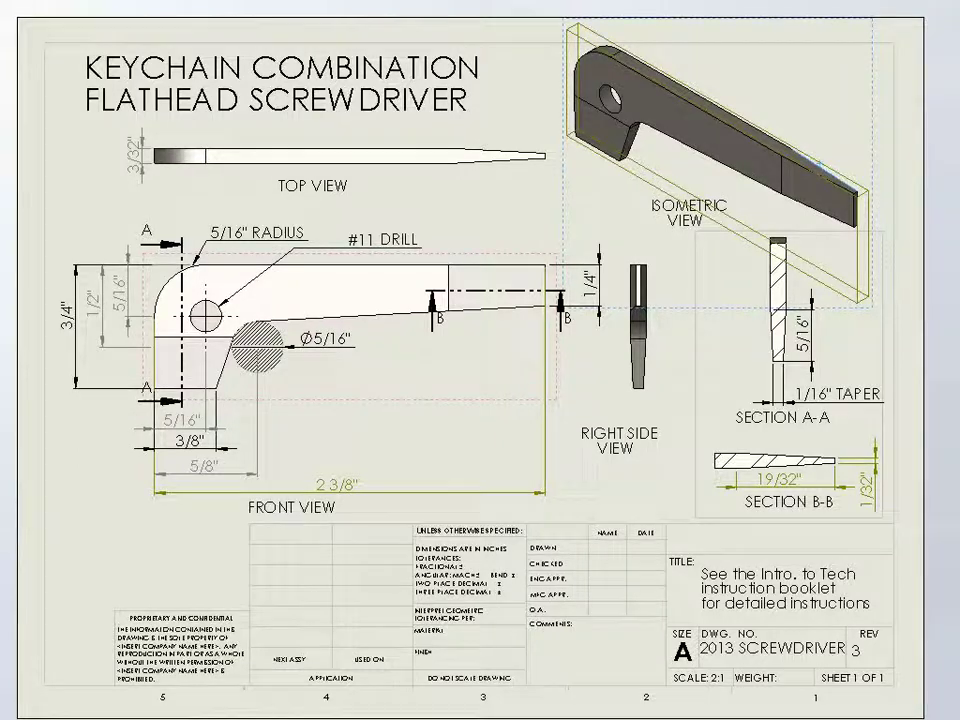
# Step: Inspect the 2 3/8" overall length dimension in the SolidWorks keychain screwdriver drawing
pyautogui.click(324, 484)
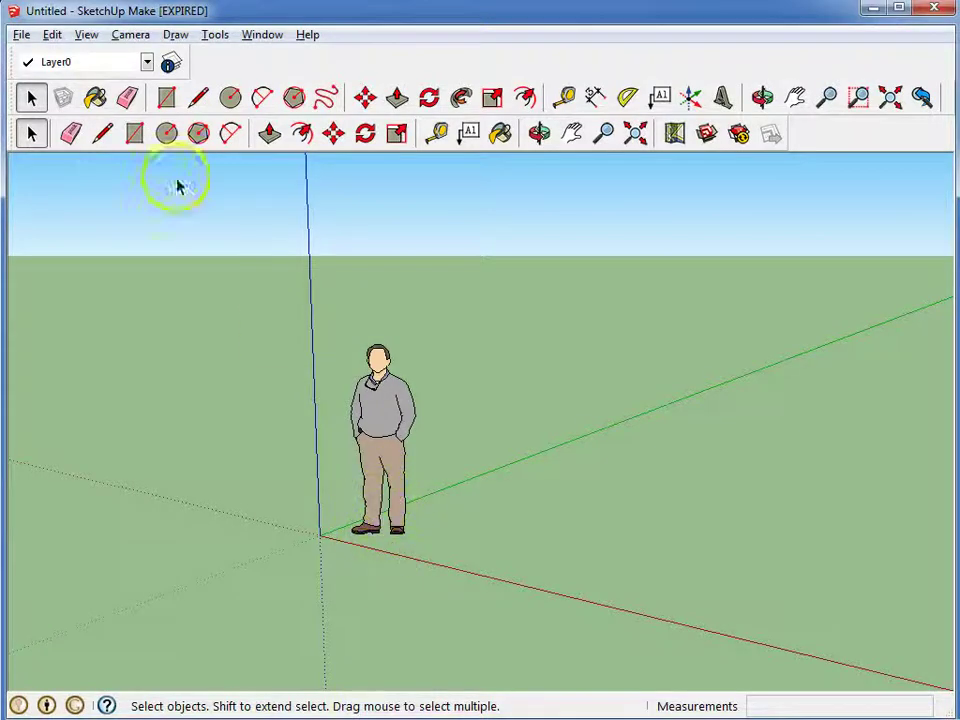
# Step: Through View > Toolbars, turn off Large Tool Set and Layers and turn on Measurements
pyautogui.click(86, 35)
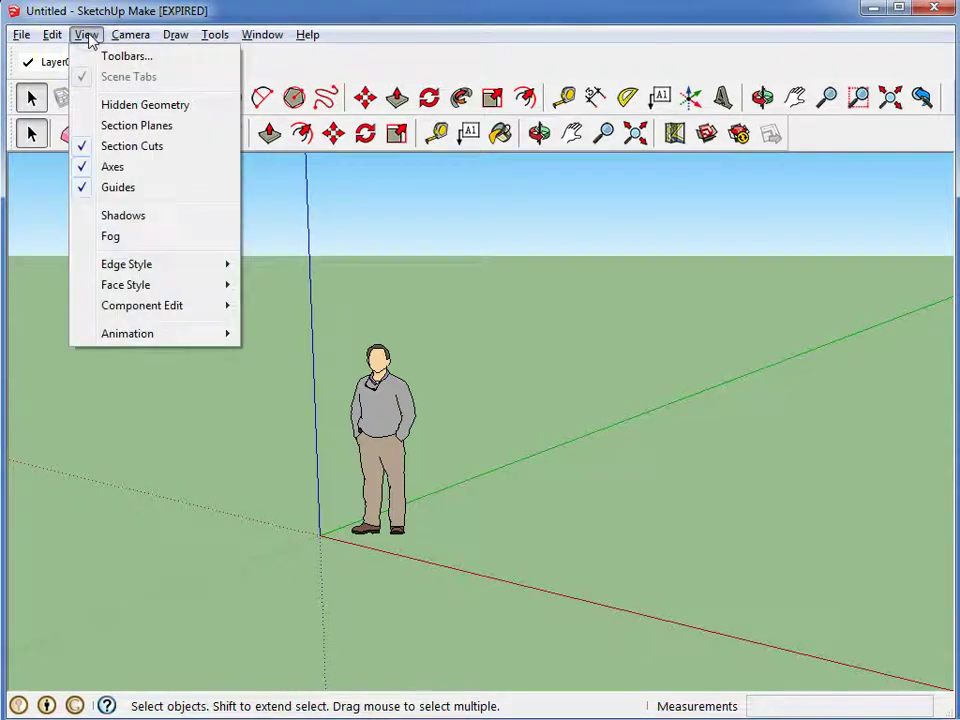
pyautogui.click(114, 56)
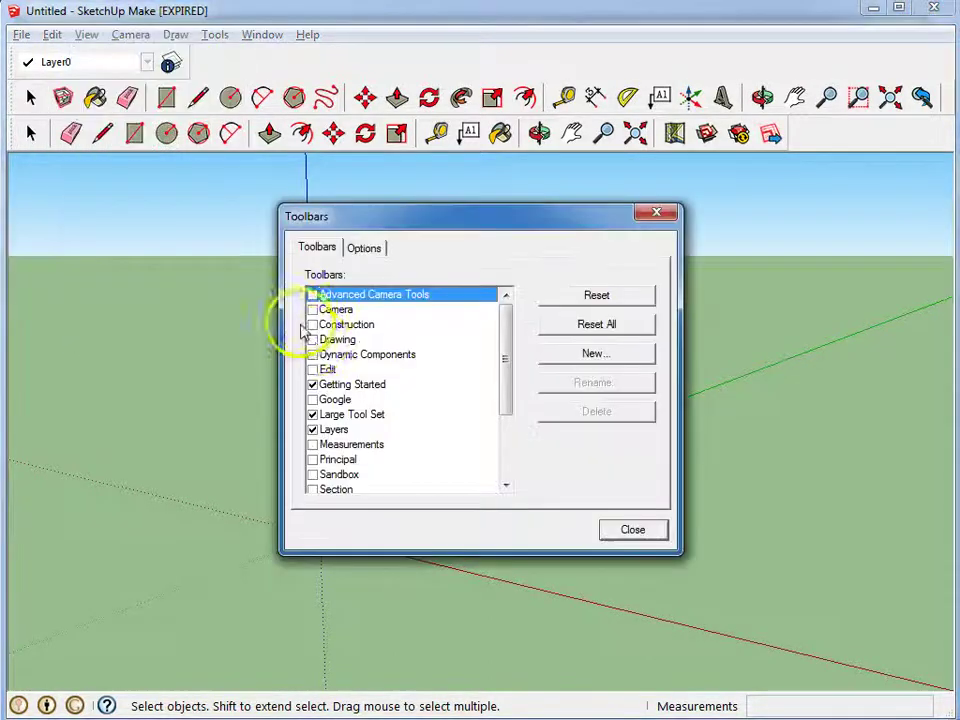
pyautogui.click(313, 414)
pyautogui.click(312, 430)
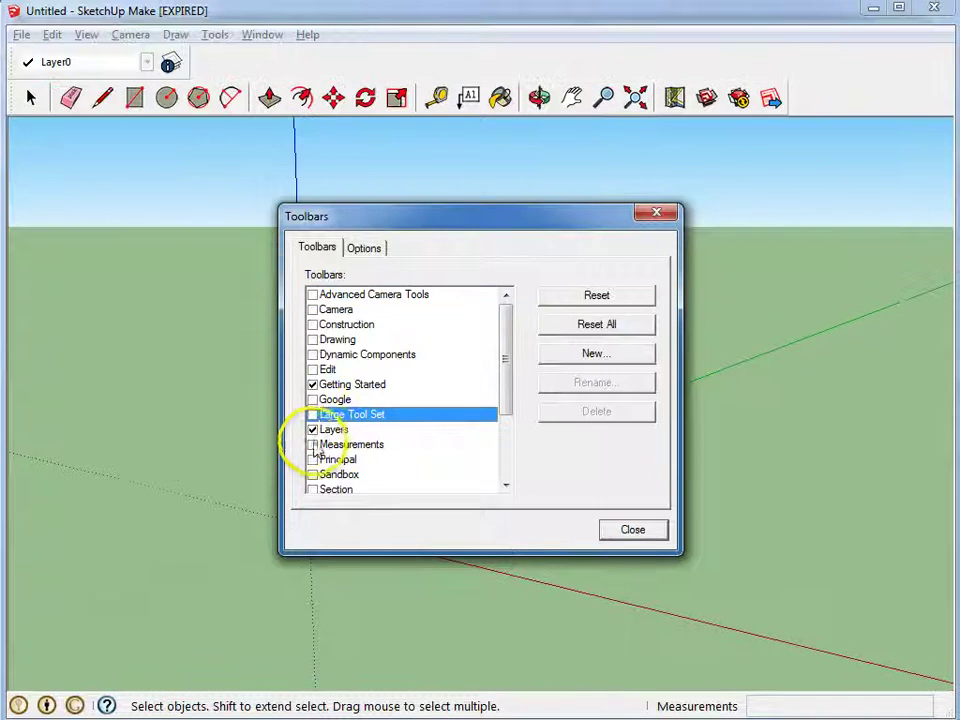
pyautogui.click(312, 444)
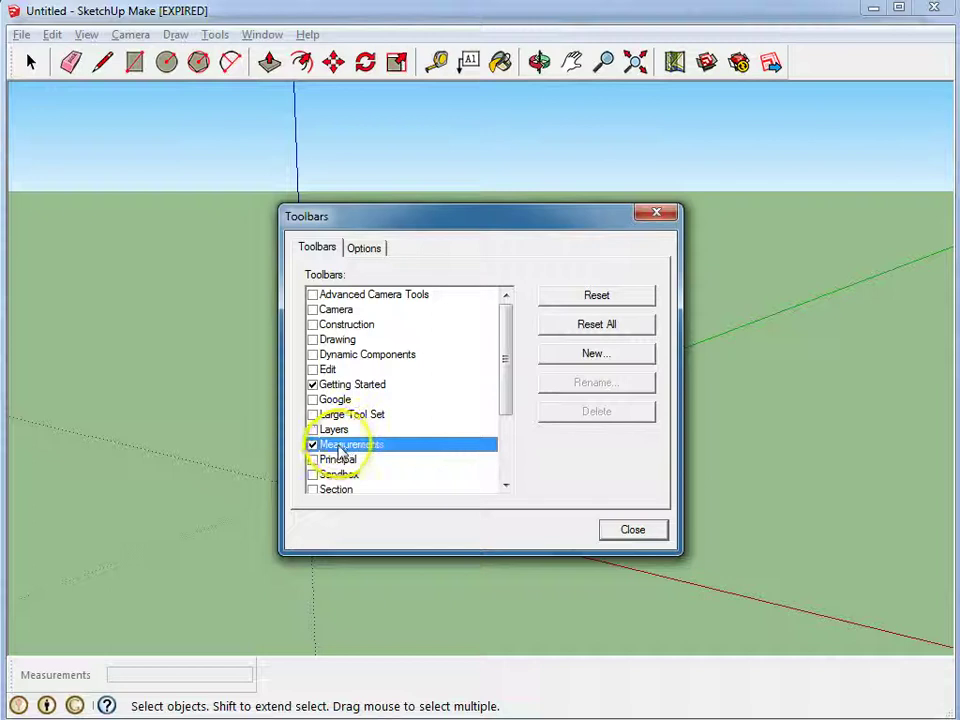
pyautogui.click(621, 533)
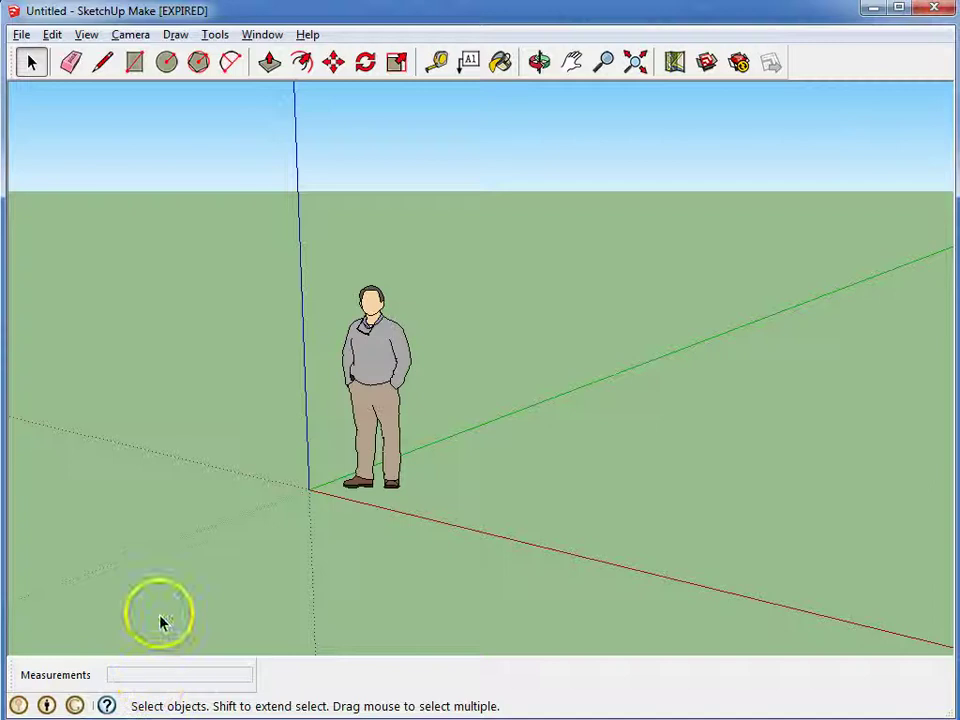
pyautogui.click(134, 62)
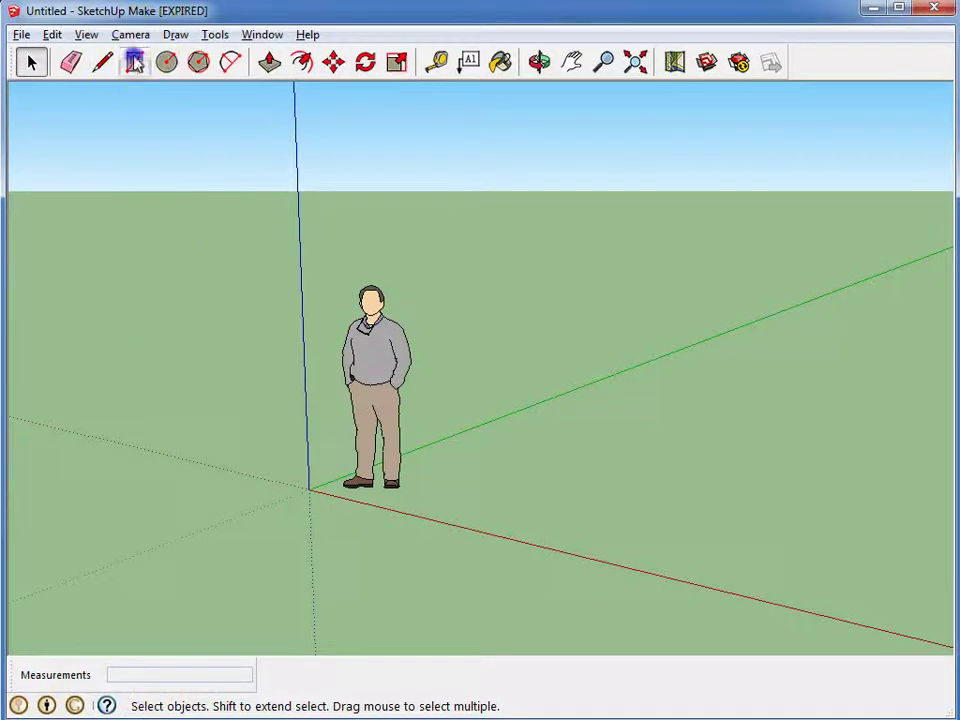
pyautogui.click(640, 410)
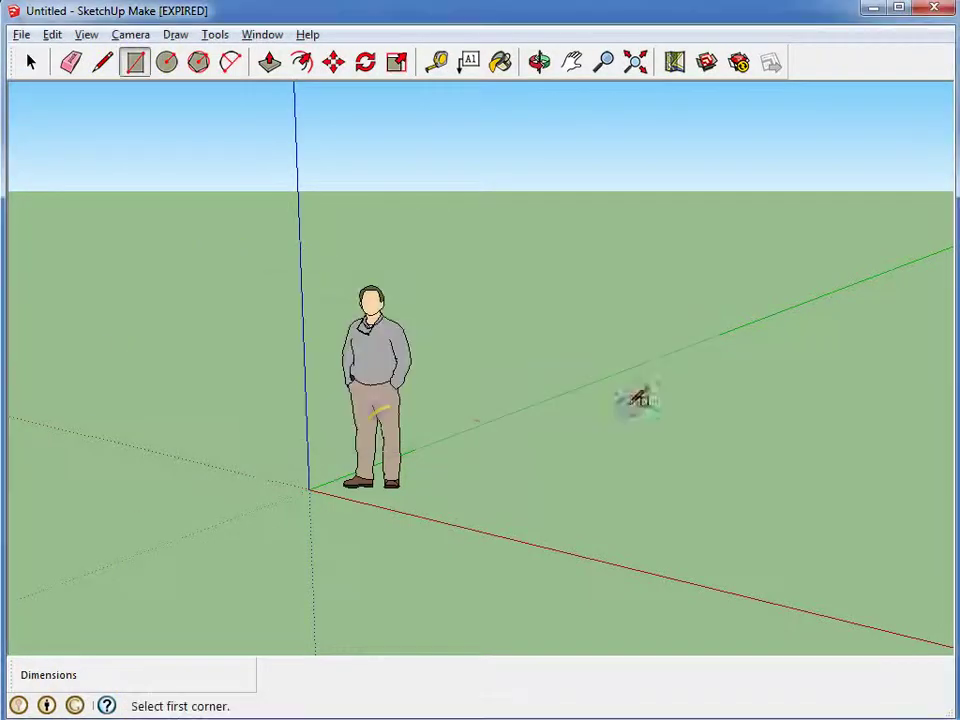
pyautogui.click(309, 489)
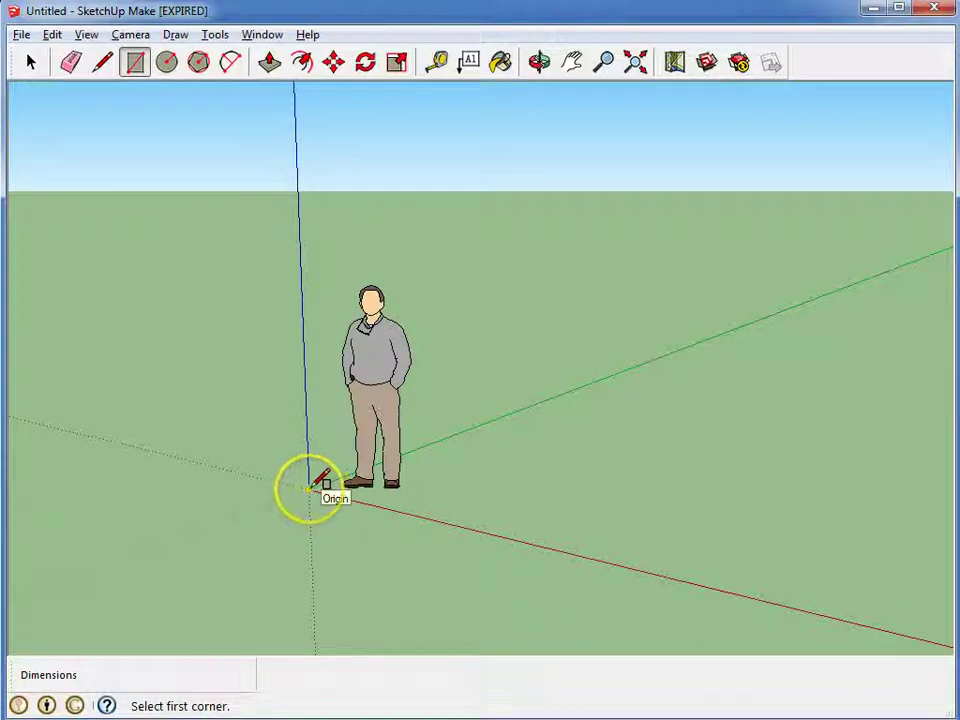
pyautogui.moveTo(309, 489); pyautogui.dragTo(585, 490)
pyautogui.click(617, 494)
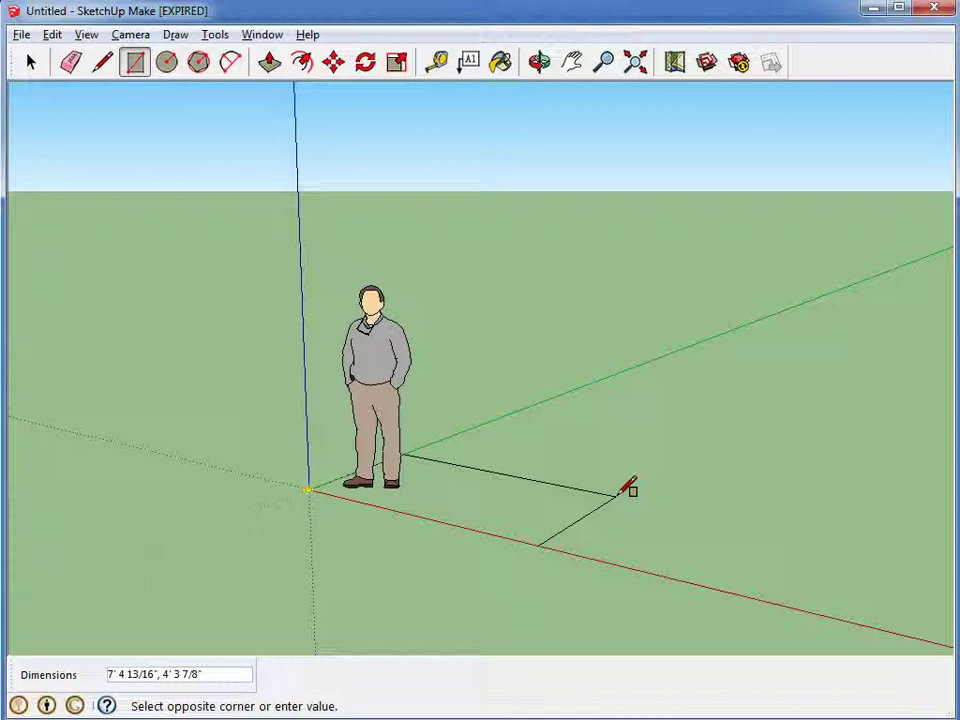
pyautogui.write('2 3/8", 3/4')
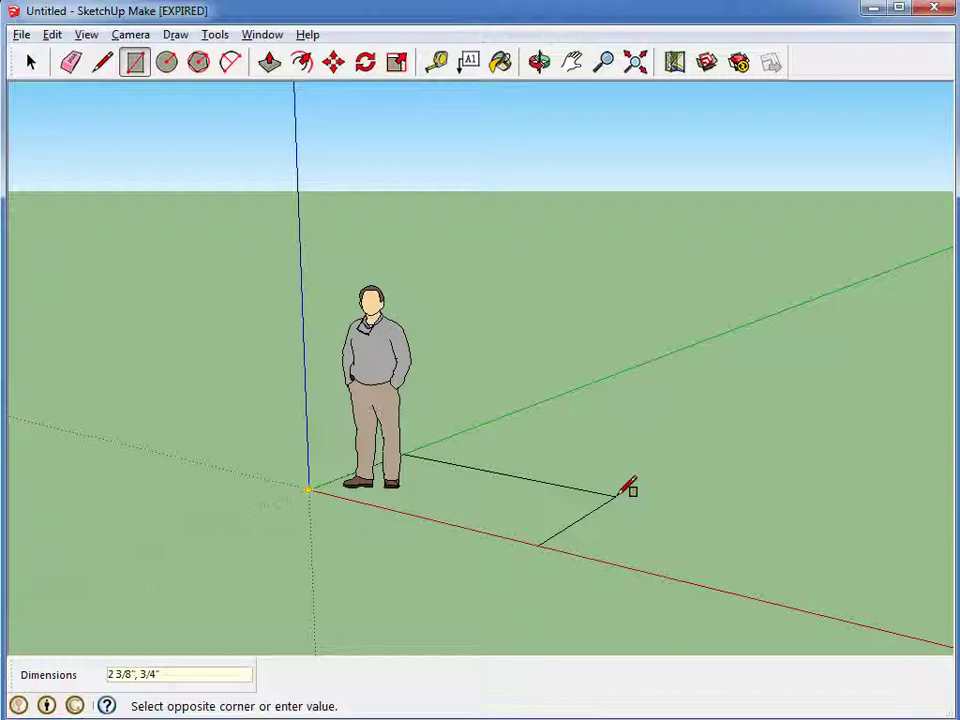
pyautogui.press('Escape')
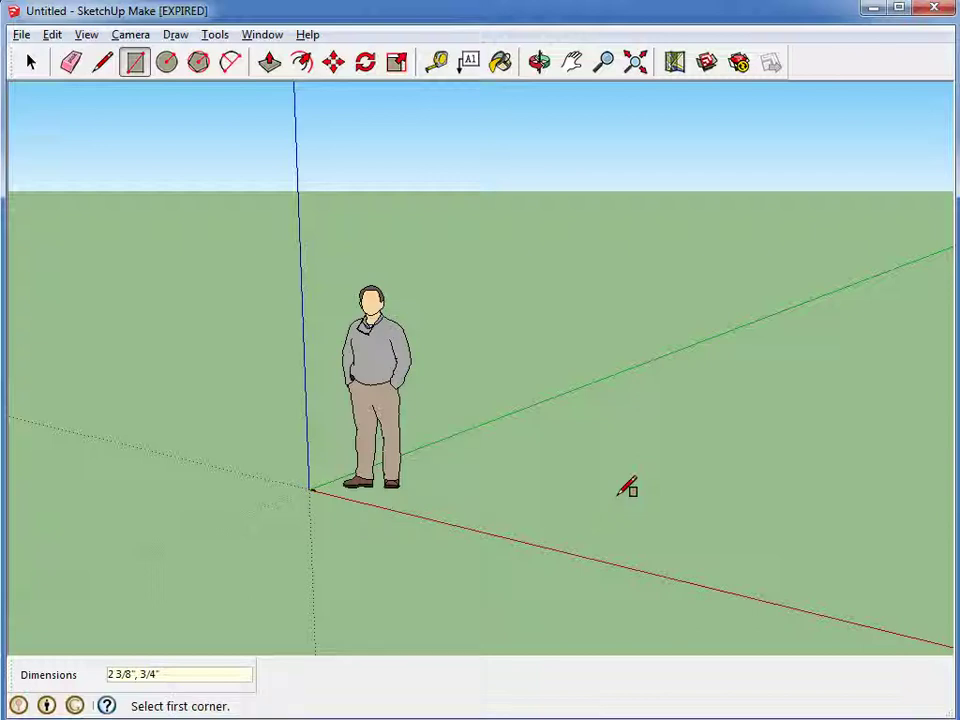
# Step: Zoom in and erase the person figure from the scene
pyautogui.scroll(4, 316, 488)
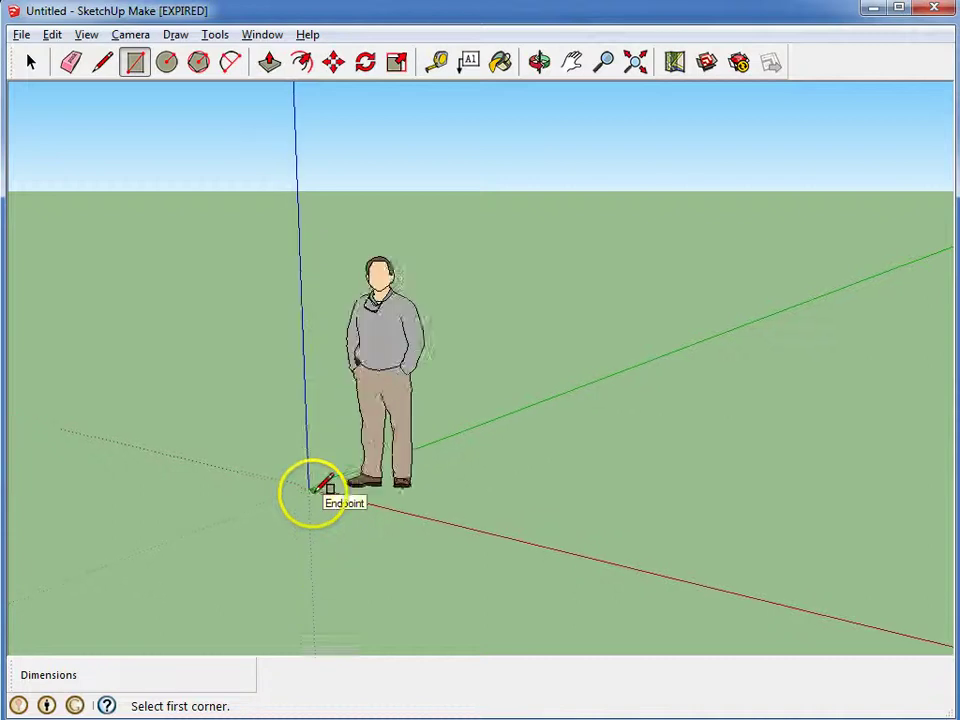
pyautogui.scroll(3, 316, 488)
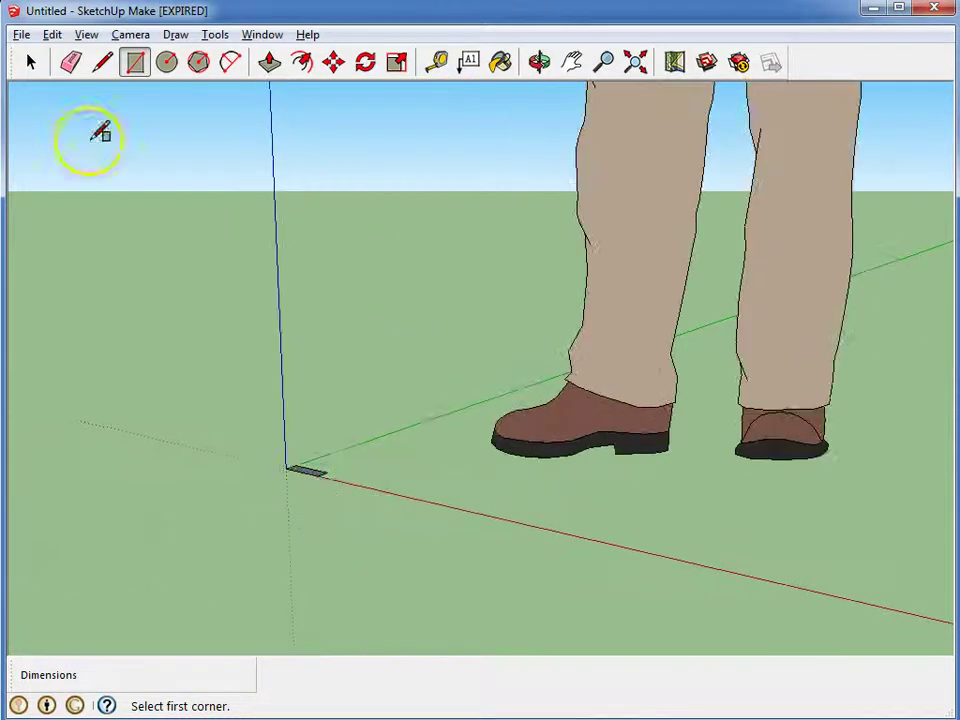
pyautogui.click(74, 66)
pyautogui.click(533, 455)
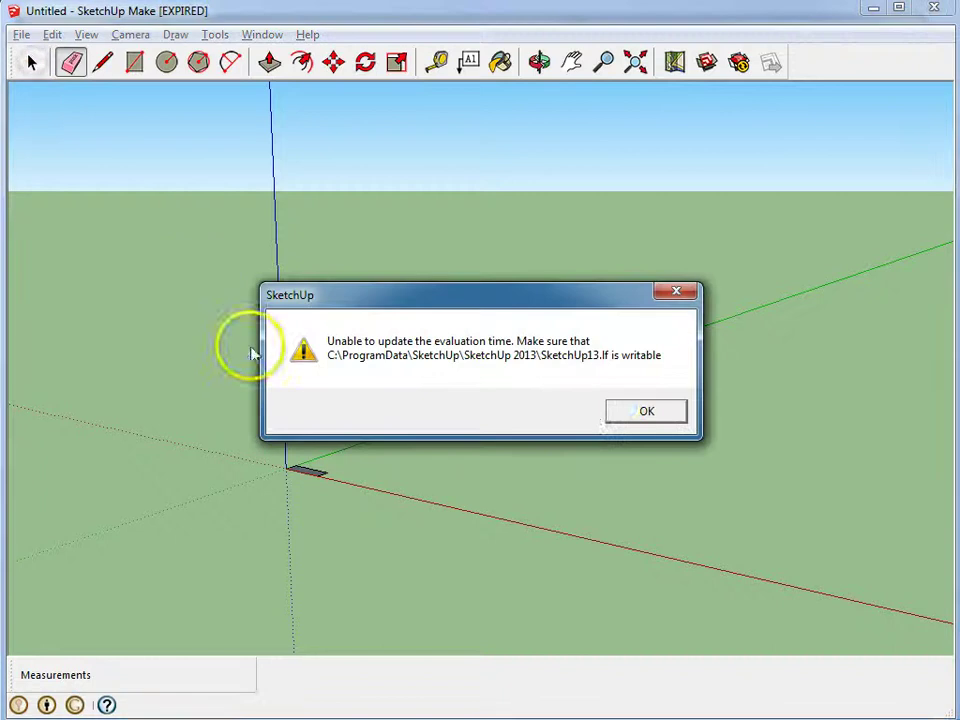
pyautogui.click(630, 418)
pyautogui.press('space')
pyautogui.scroll(3, 336, 484)
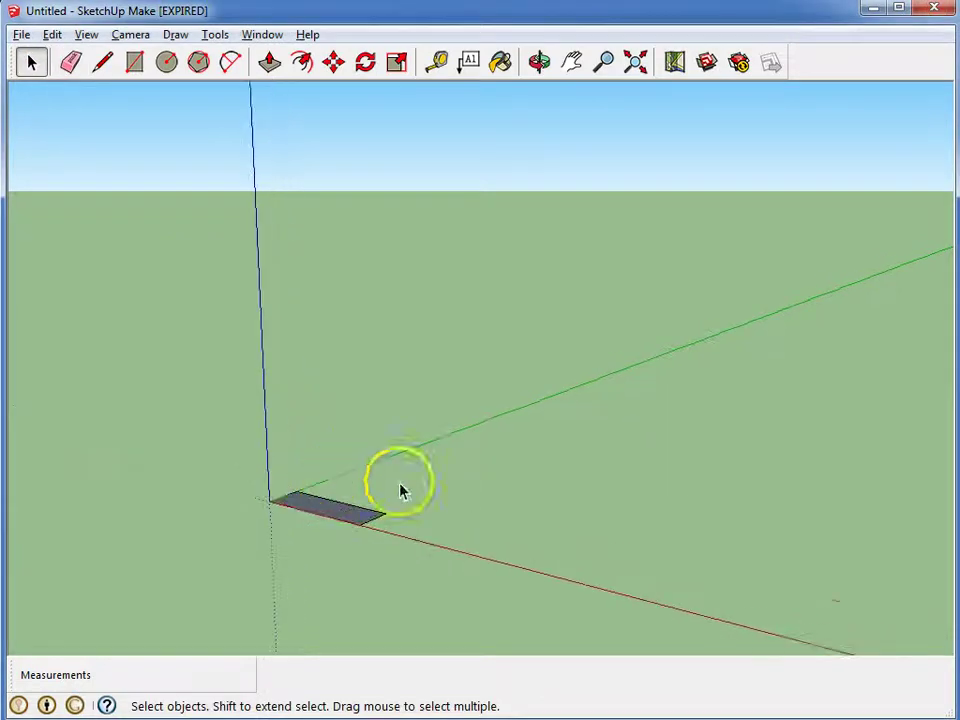
# Step: Draw a larger test rectangle and undo it, then start another (4,3) and cancel it
pyautogui.click(135, 64)
pyautogui.click(502, 501)
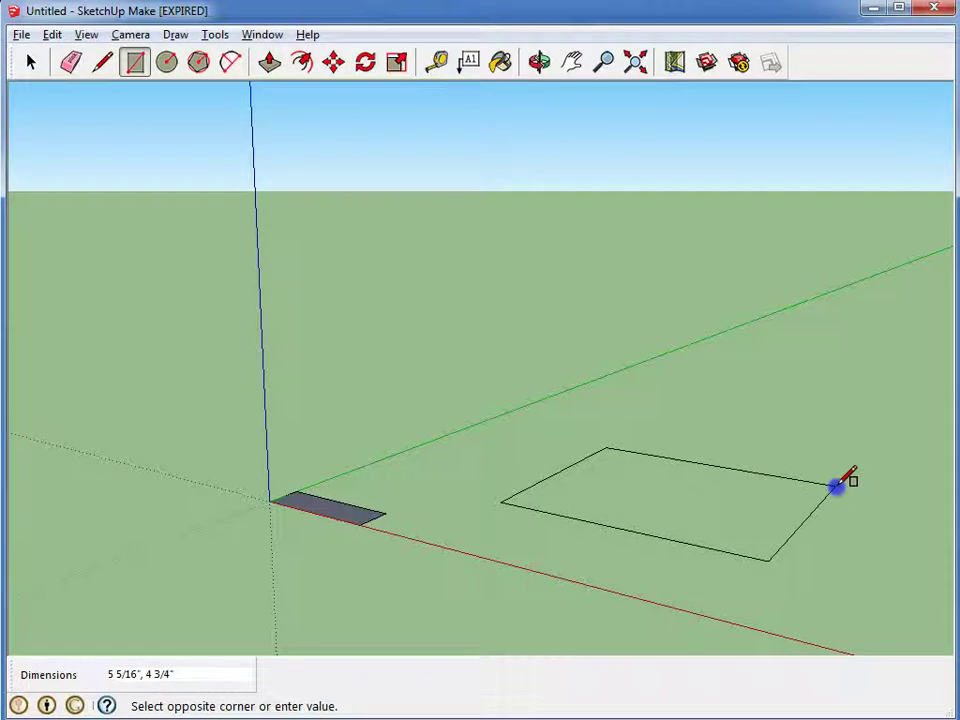
pyautogui.click(836, 485)
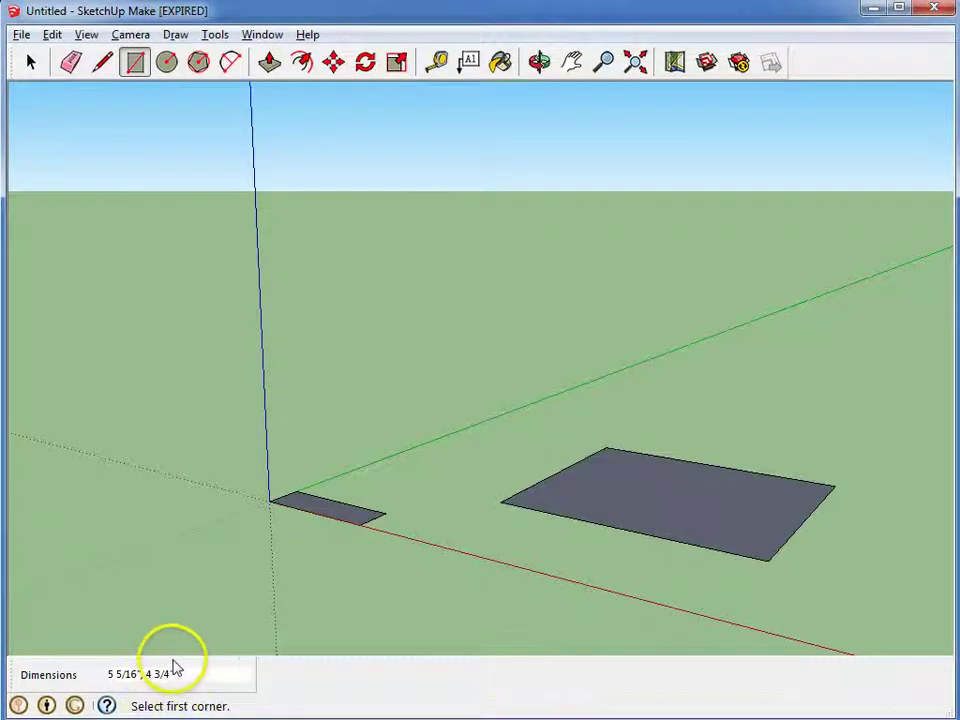
pyautogui.click(52, 35)
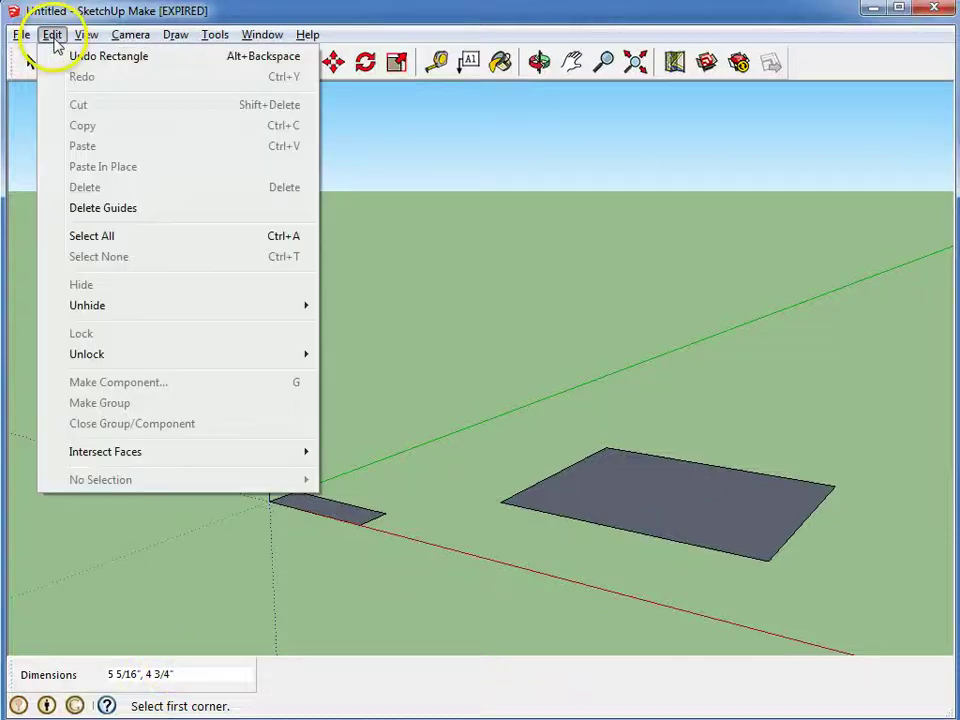
pyautogui.click(60, 58)
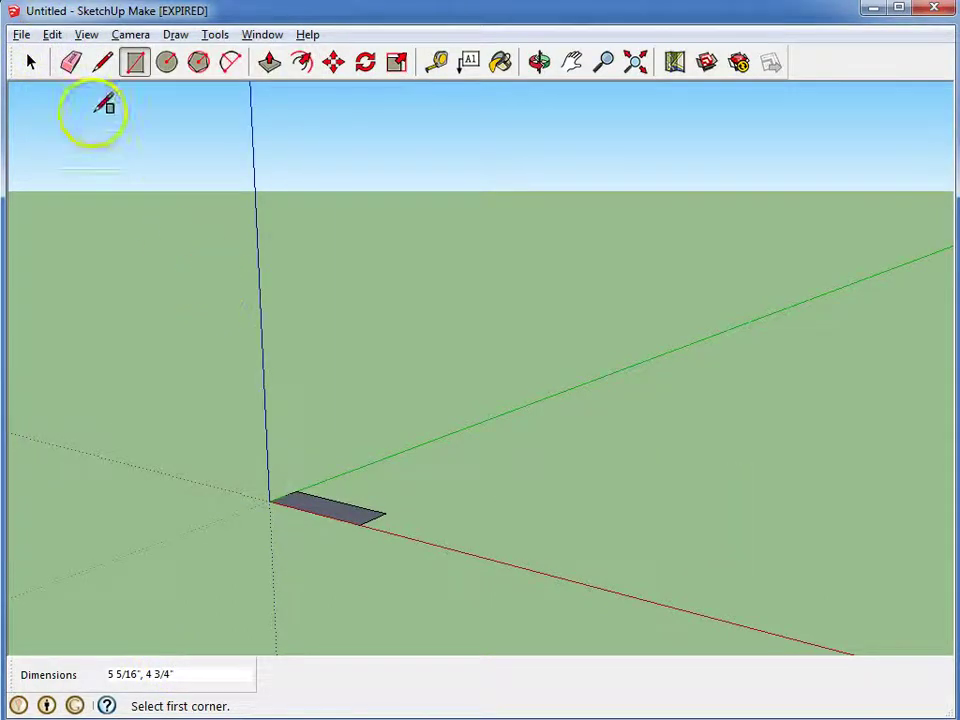
pyautogui.click(430, 497)
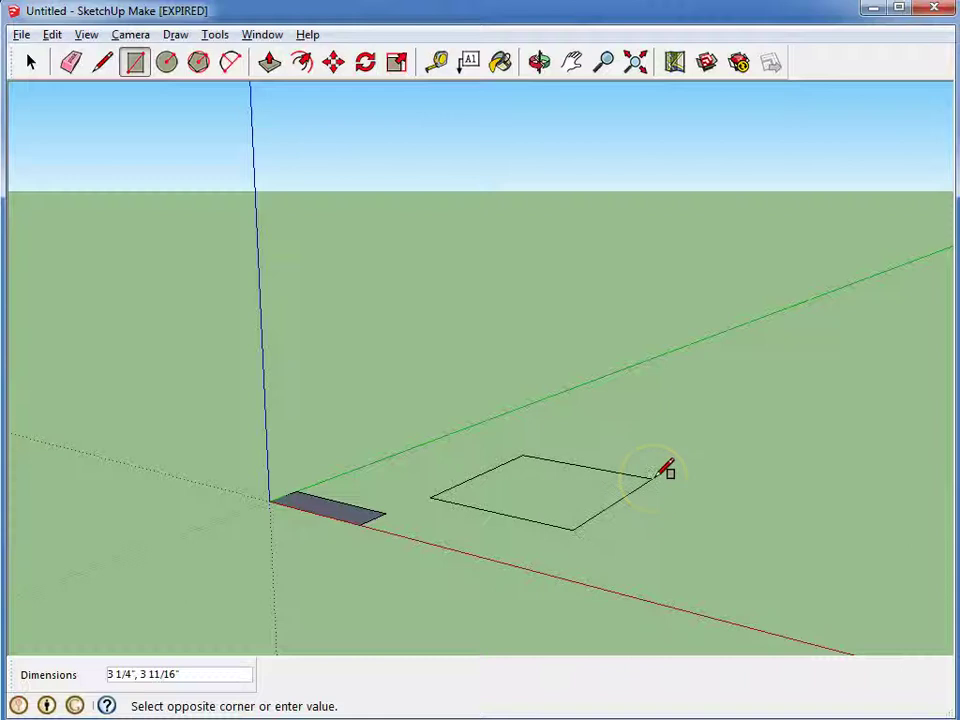
pyautogui.write('4')
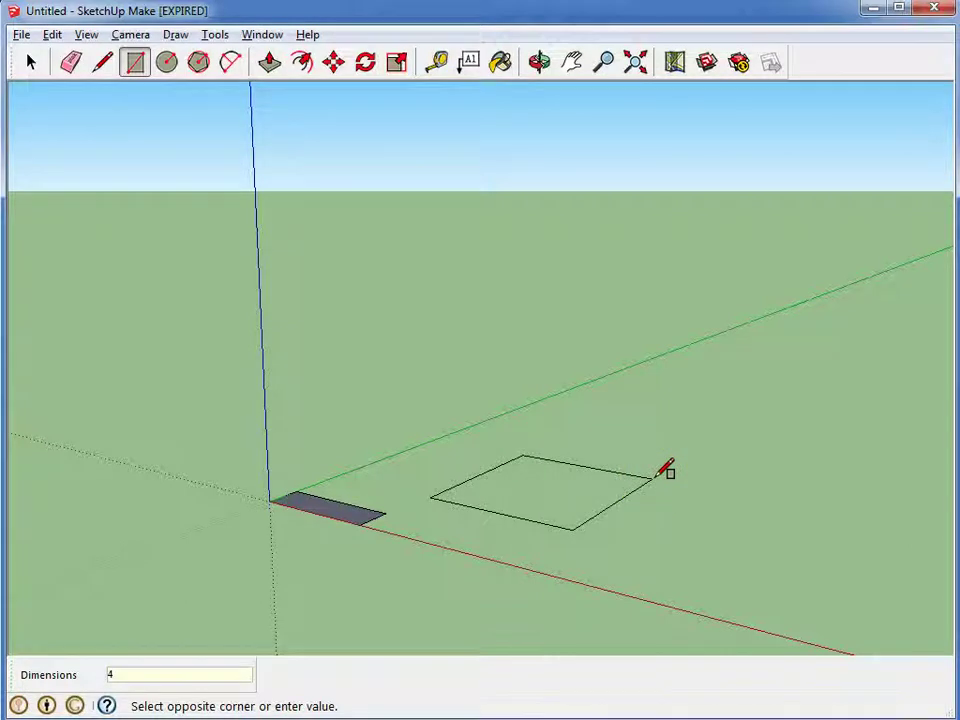
pyautogui.write(',3')
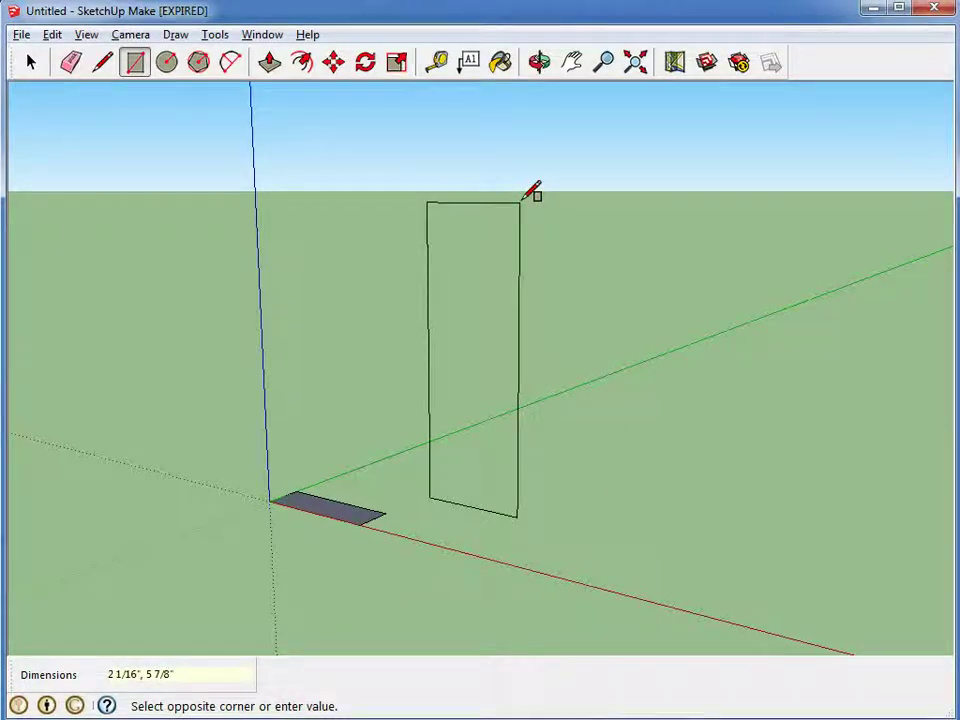
pyautogui.press('Escape')
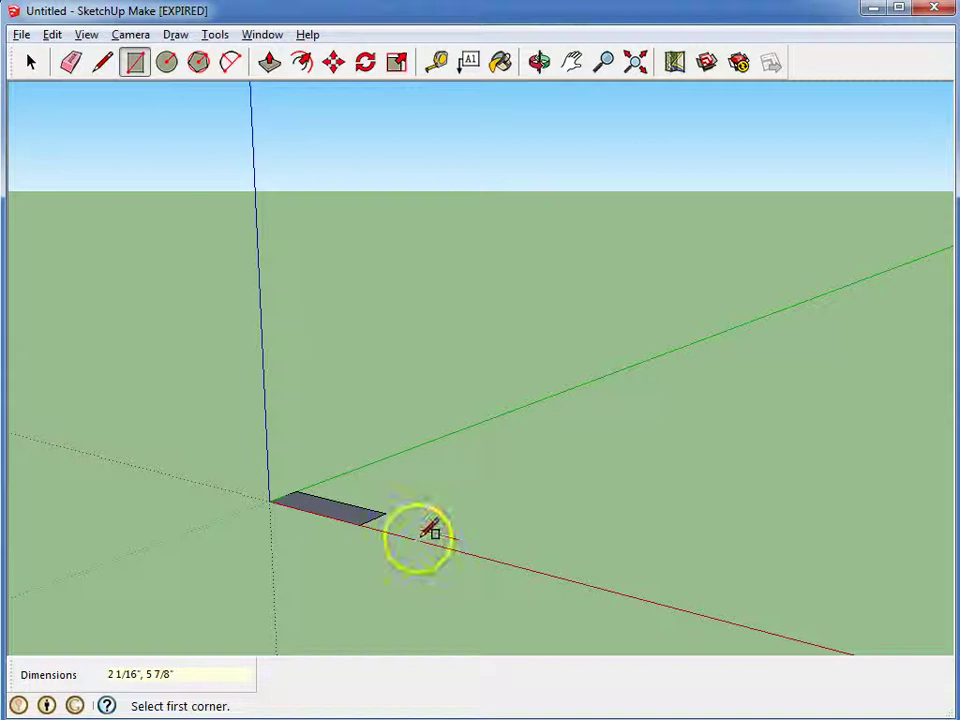
pyautogui.scroll(5, 288, 522)
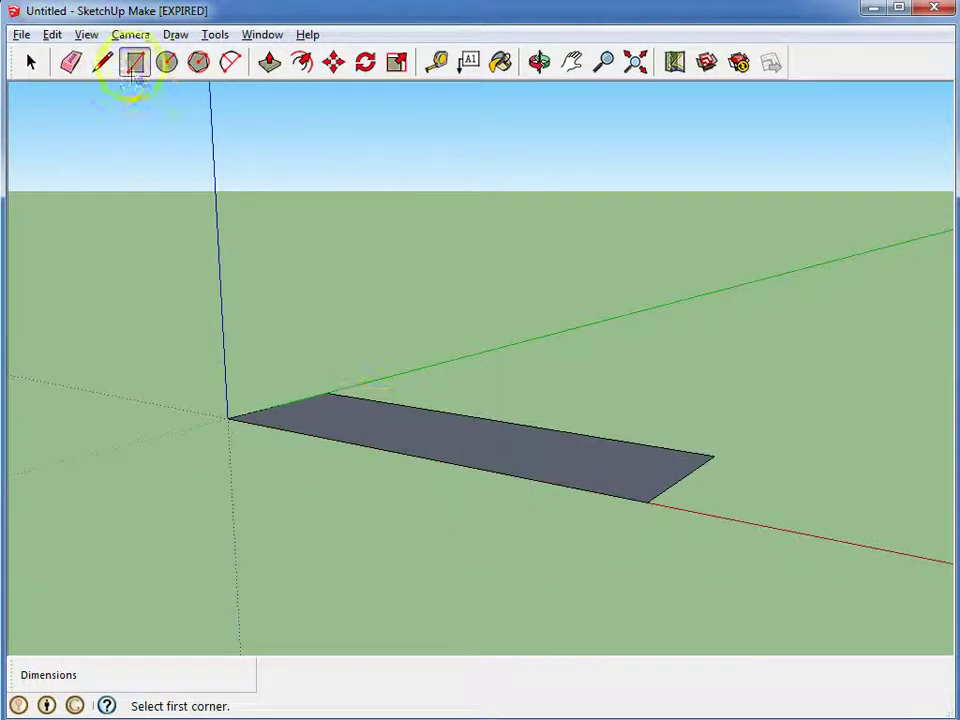
# Step: Extrude the grey rectangle into a 3/32" thick slab and view it from above
pyautogui.click(269, 62)
pyautogui.click(487, 445)
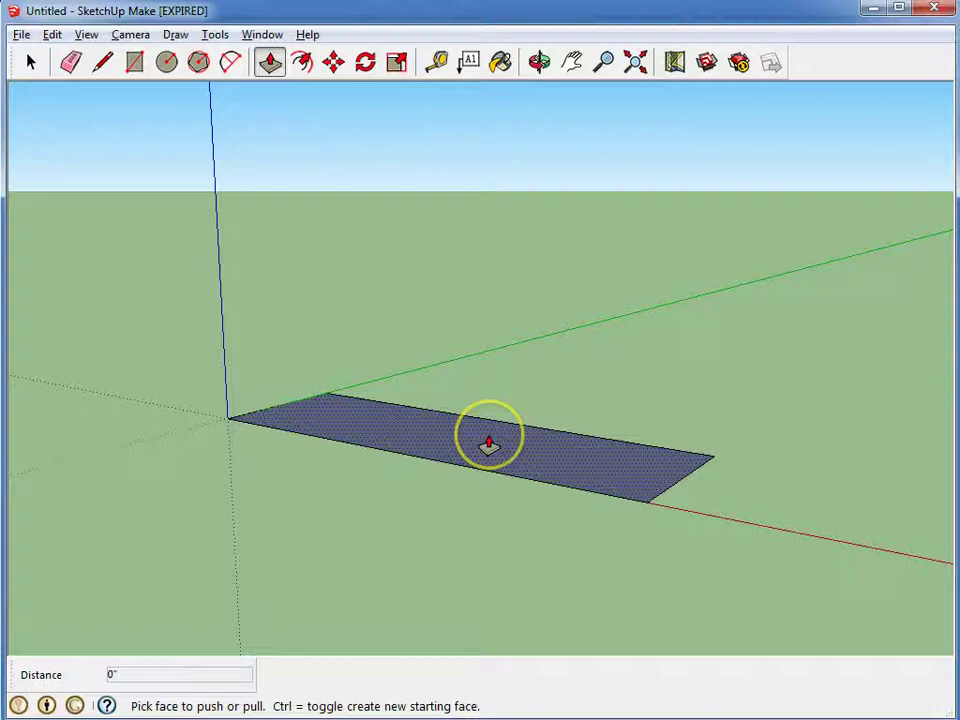
pyautogui.moveTo(484, 416); pyautogui.dragTo(491, 359)
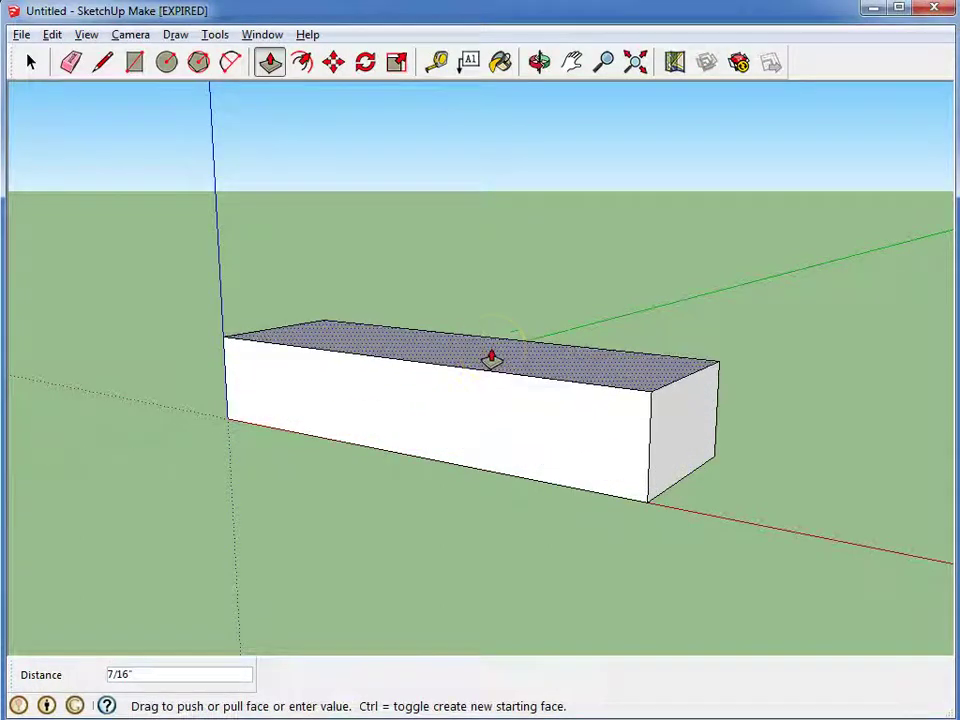
pyautogui.write('3/32')
pyautogui.press('Return')
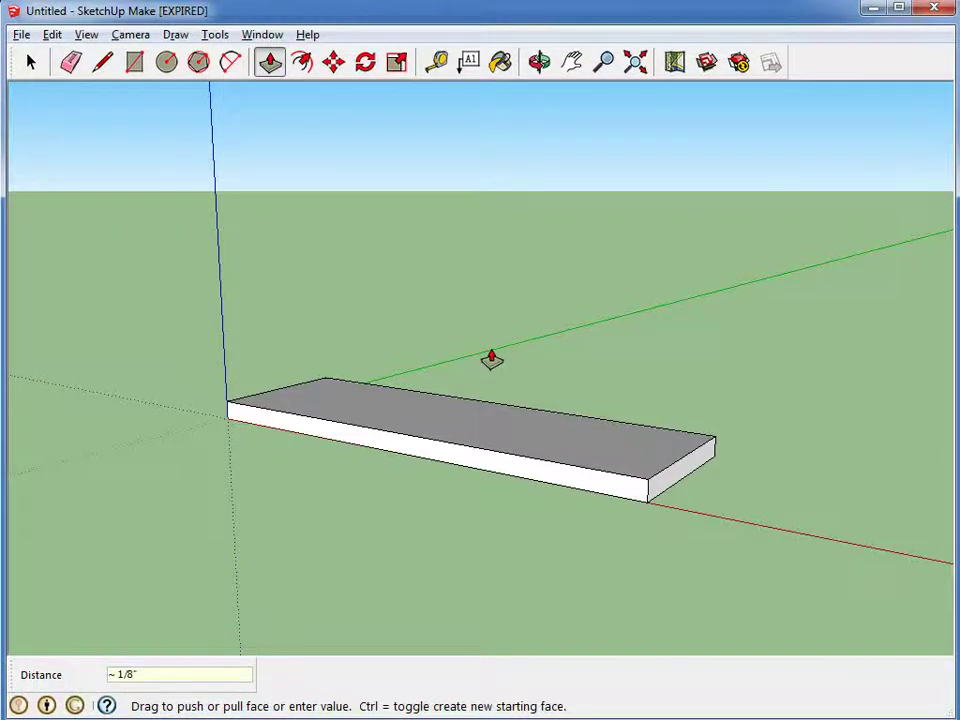
pyautogui.click(30, 62)
pyautogui.moveTo(228, 232); pyautogui.dragTo(326, 407, button='middle')
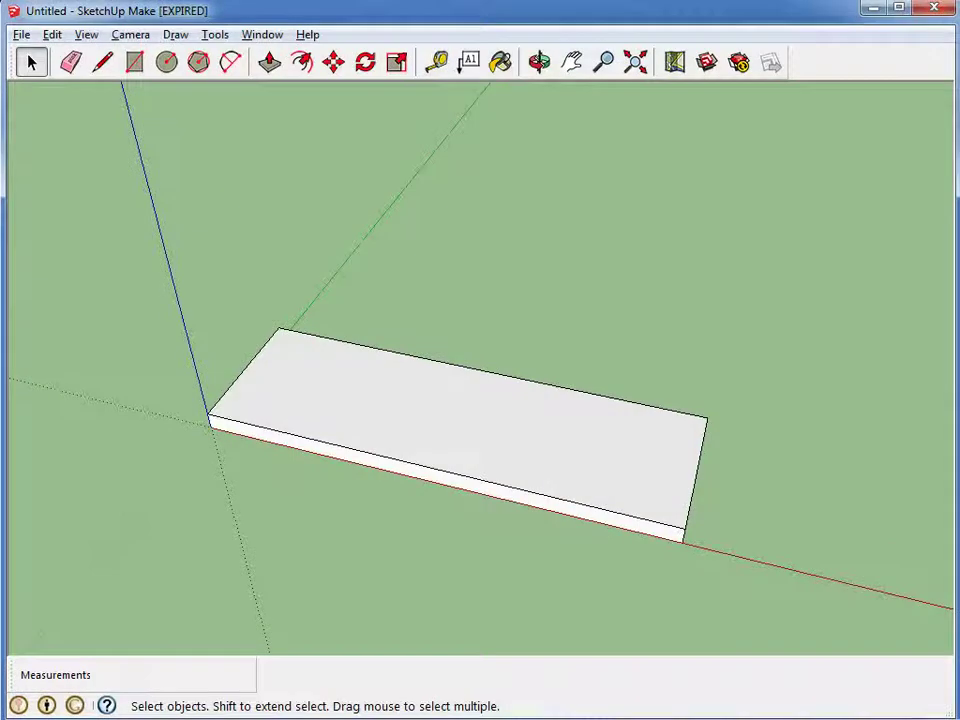
# Step: Add a lengthwise guide and a crosswise guide 5/8" from the slab's left end
pyautogui.press('o')
pyautogui.click(645, 418)
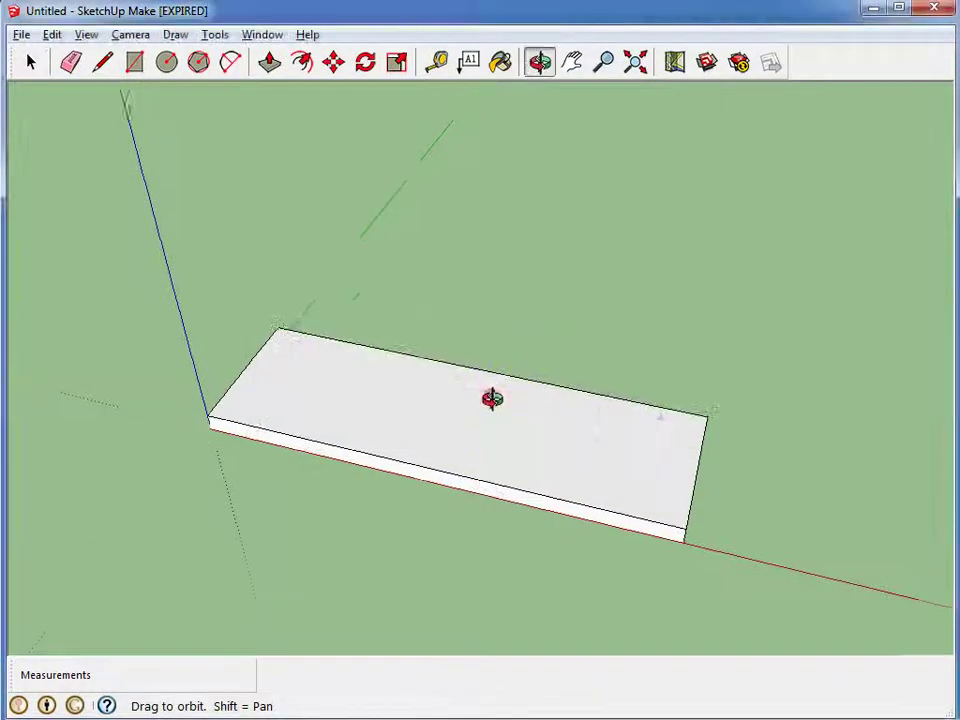
pyautogui.moveTo(492, 399); pyautogui.dragTo(561, 504)
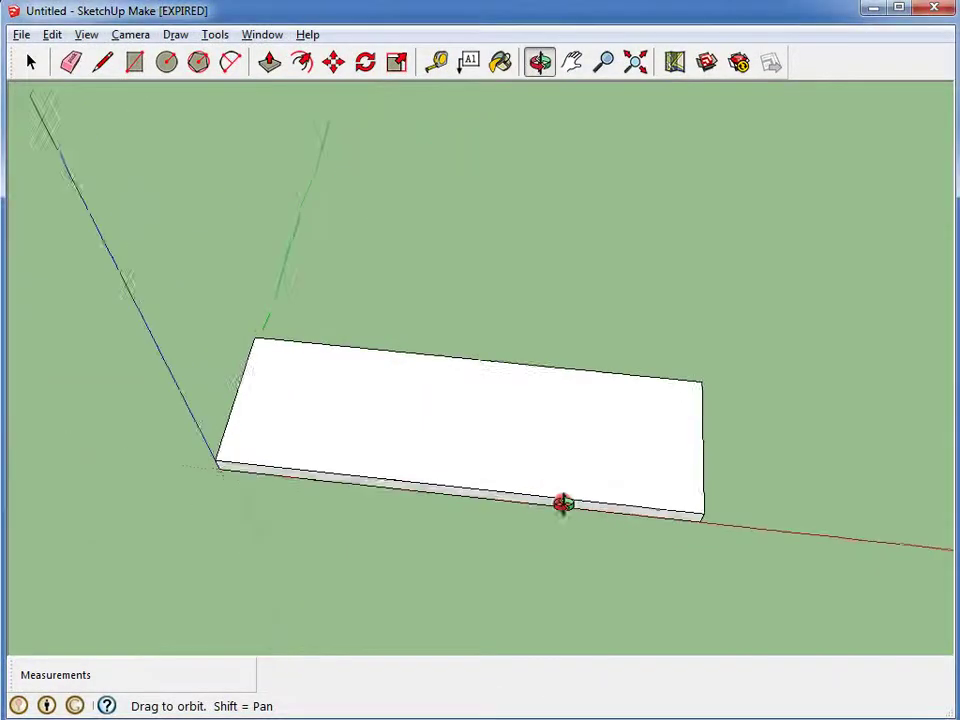
pyautogui.click(437, 63)
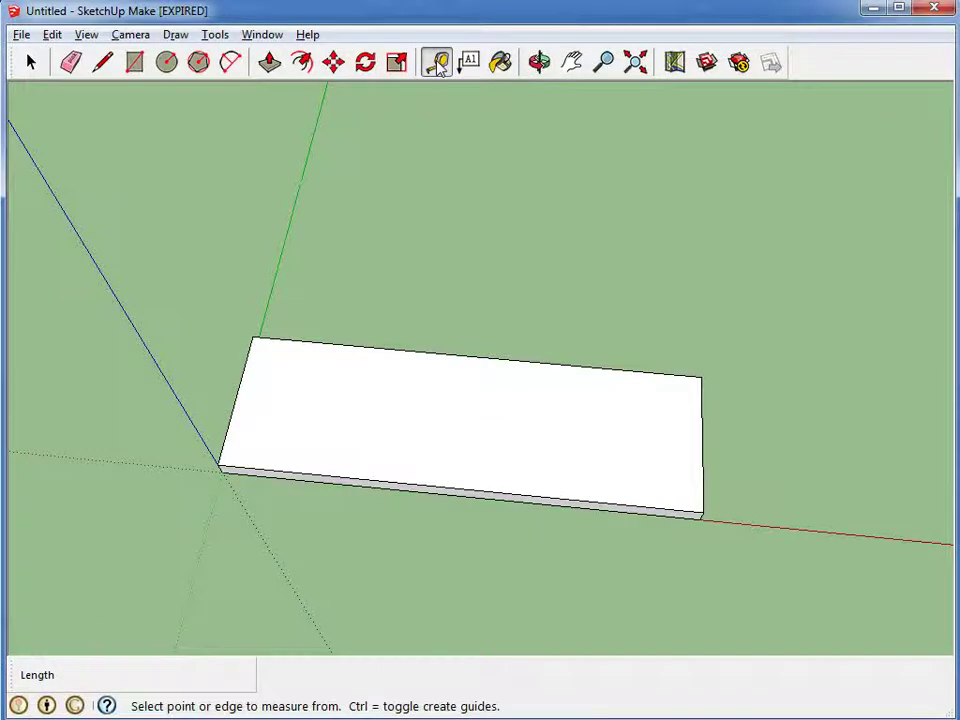
pyautogui.click(445, 353)
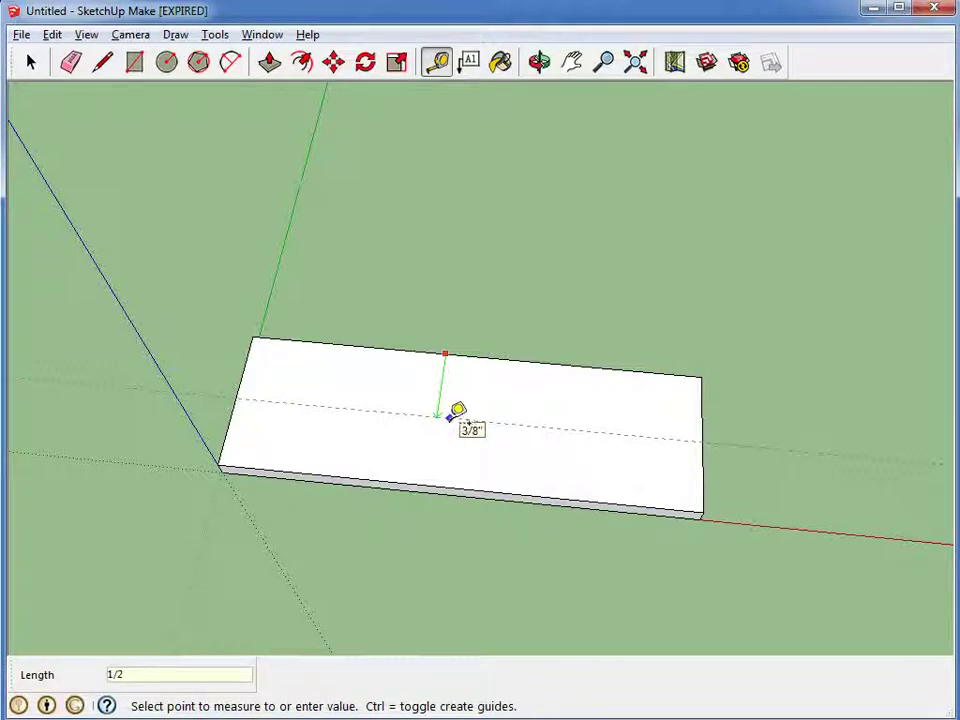
pyautogui.click(463, 446)
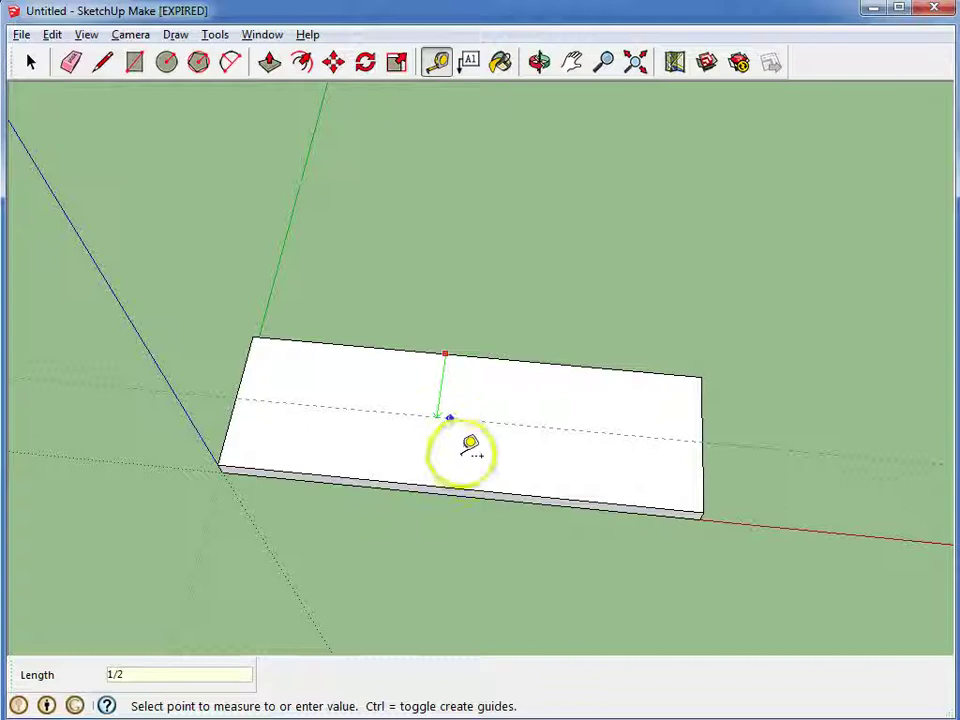
pyautogui.click(463, 444)
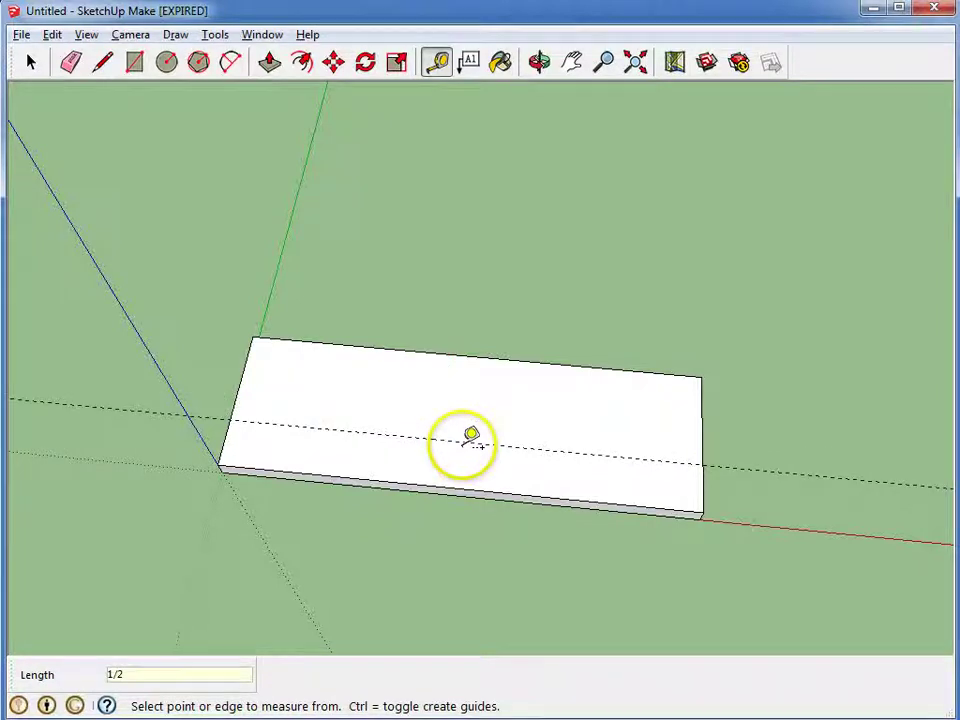
pyautogui.click(238, 396)
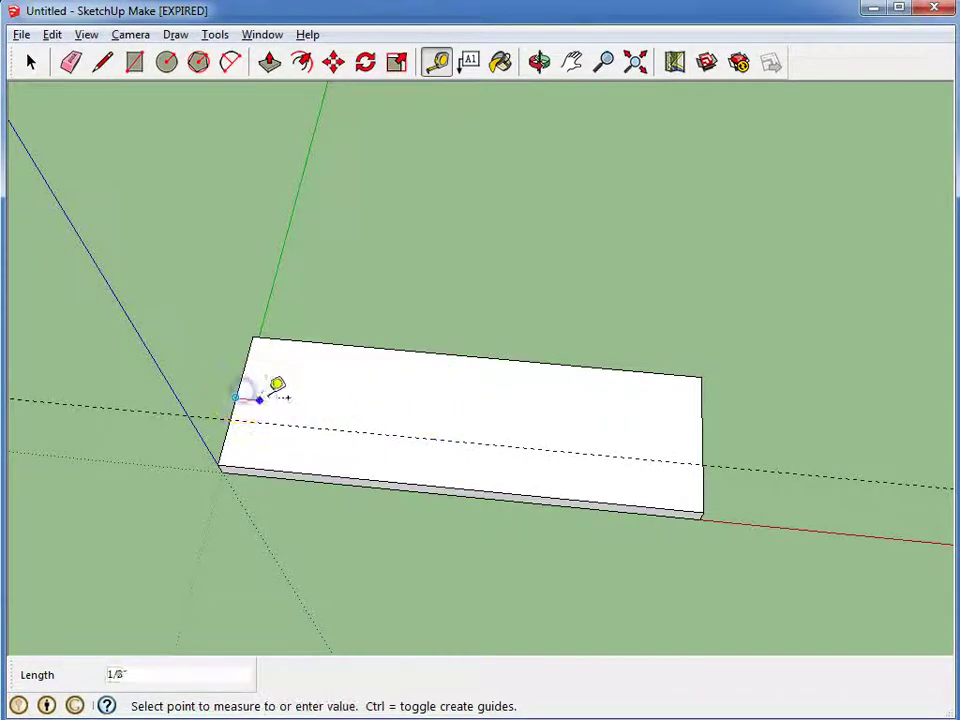
pyautogui.click(361, 406)
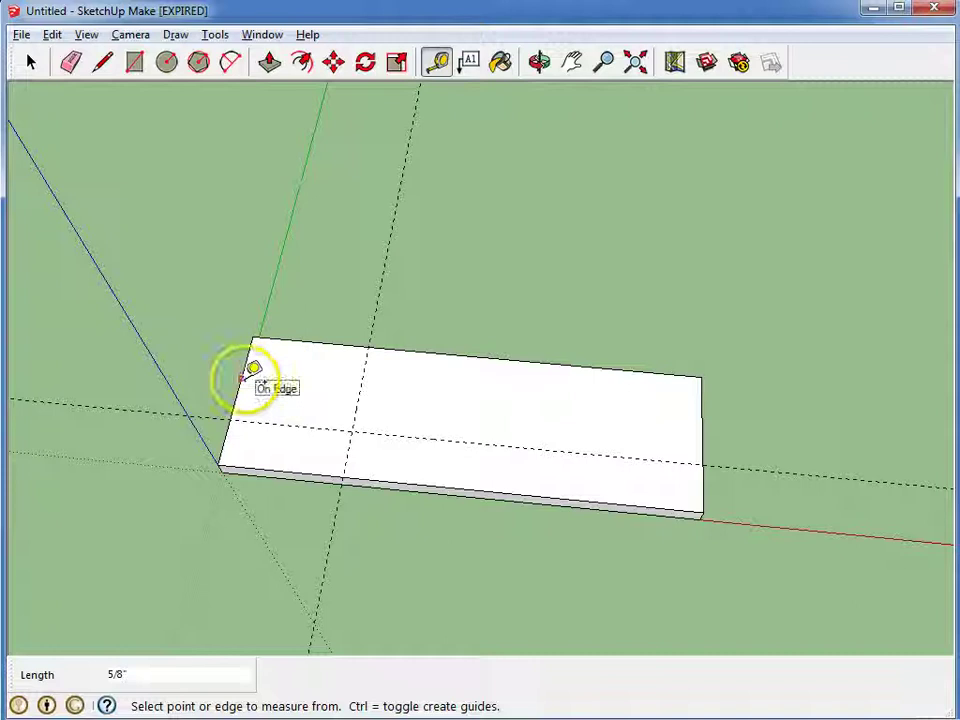
# Step: Add guides 5/16" from the slab's left end and 1/4" in from its back edge
pyautogui.click(241, 379)
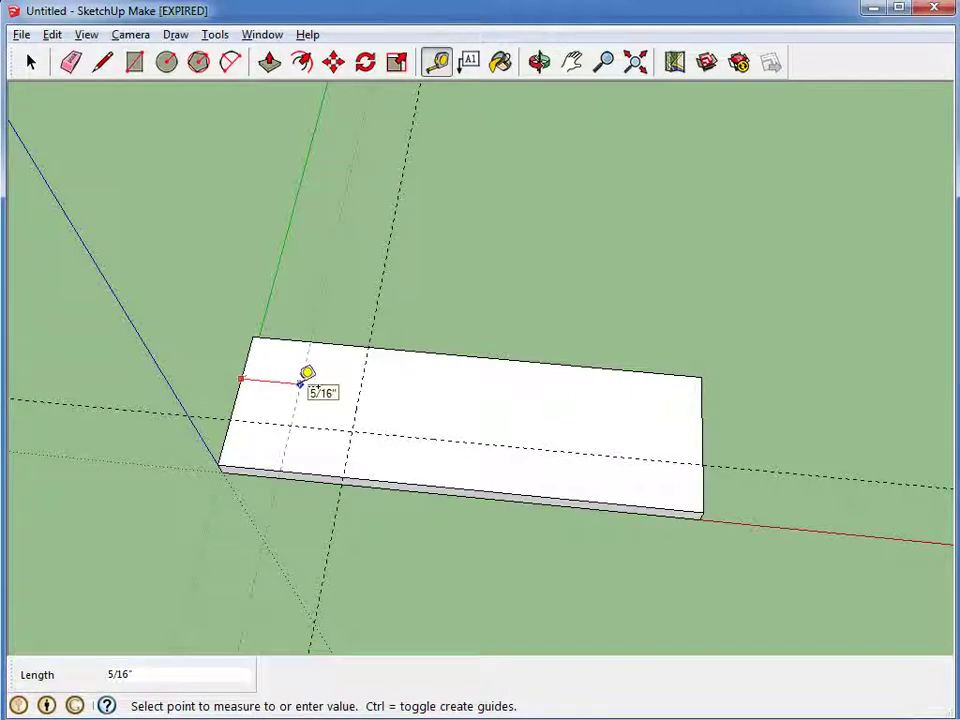
pyautogui.click(300, 383)
pyautogui.click(305, 331)
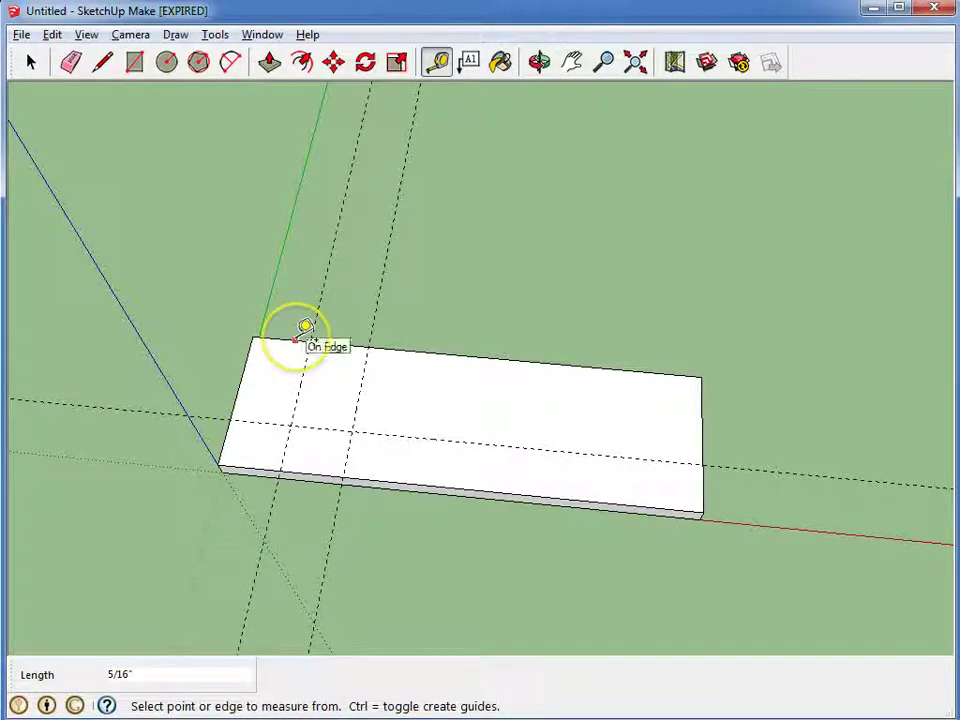
pyautogui.moveTo(305, 331); pyautogui.dragTo(289, 380)
pyautogui.click(411, 437)
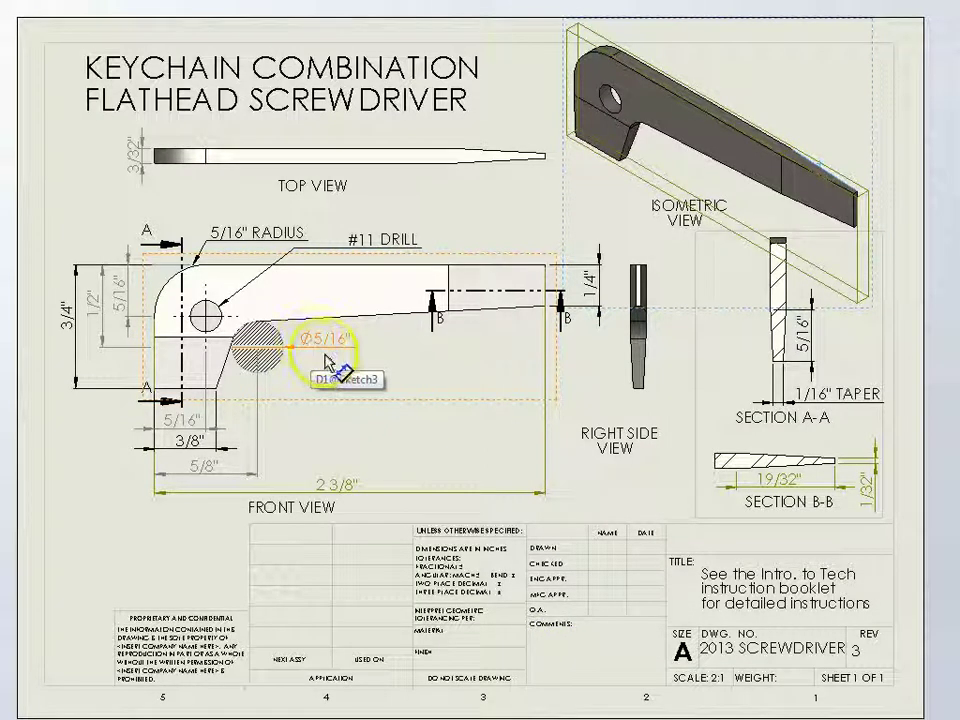
# Step: In Calculator, compute 5/16 = 0.3125 and halve it to get the 0.15625 radius
pyautogui.hotkey('alt', 'Tab')
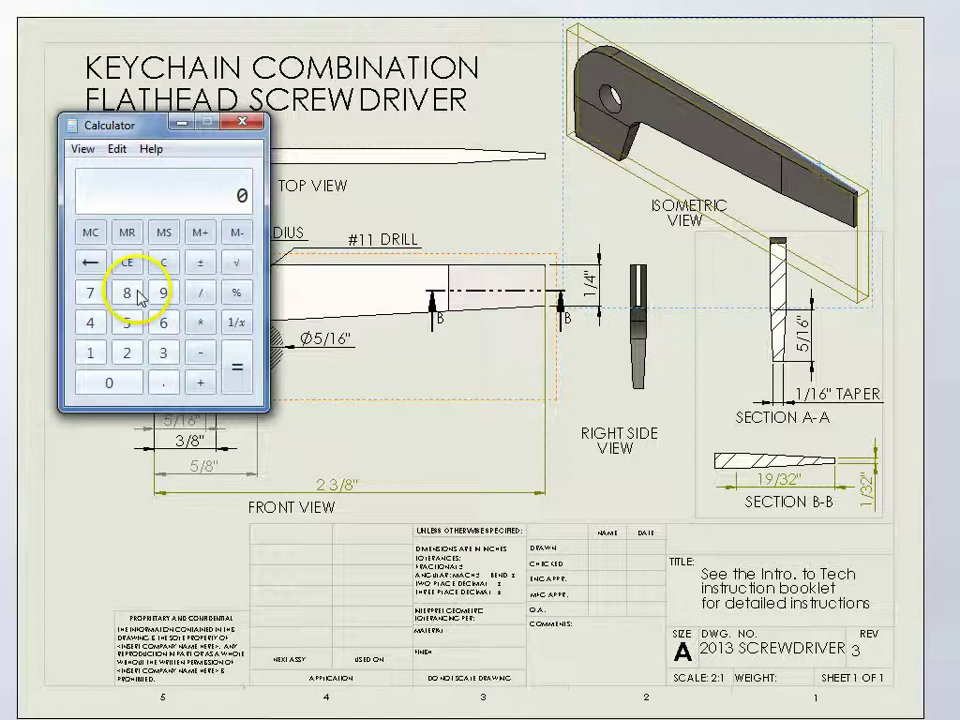
pyautogui.click(127, 322)
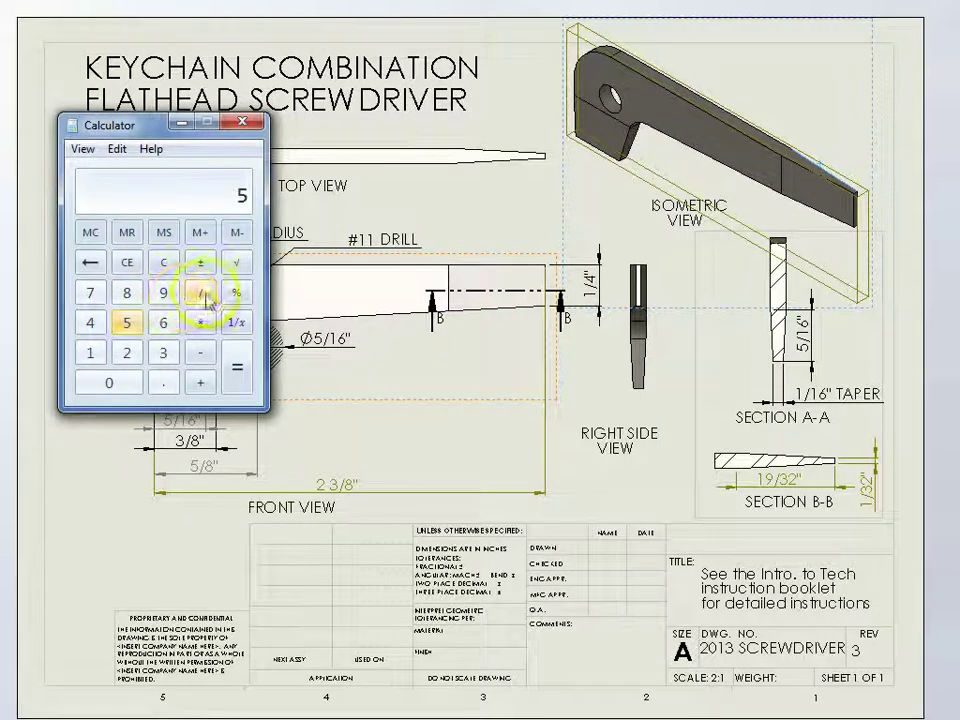
pyautogui.click(201, 293)
pyautogui.click(90, 352)
pyautogui.click(164, 322)
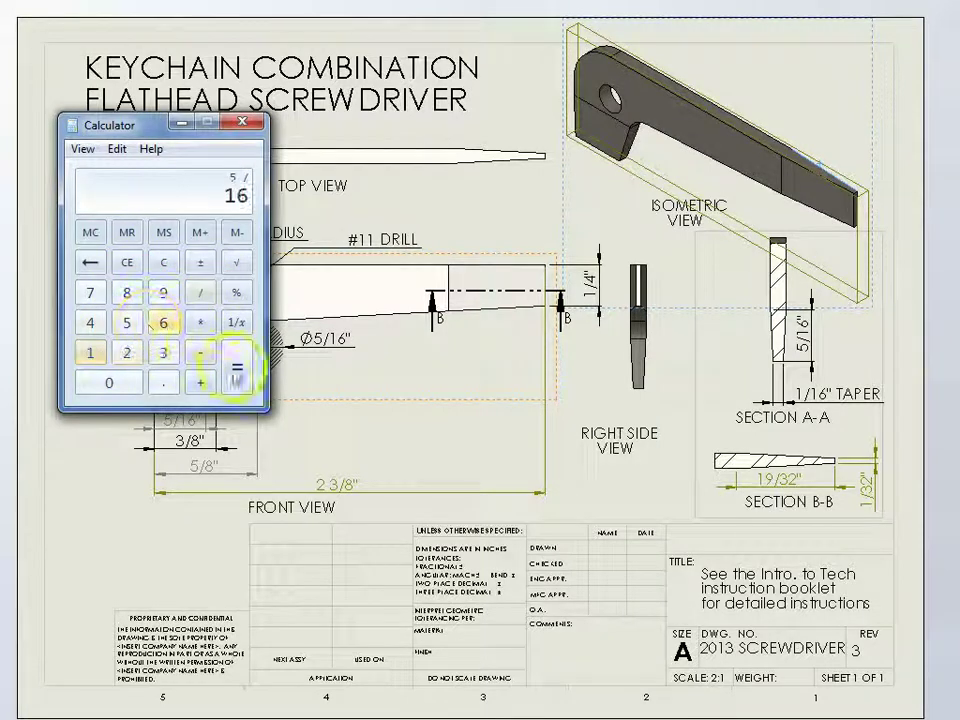
pyautogui.click(237, 372)
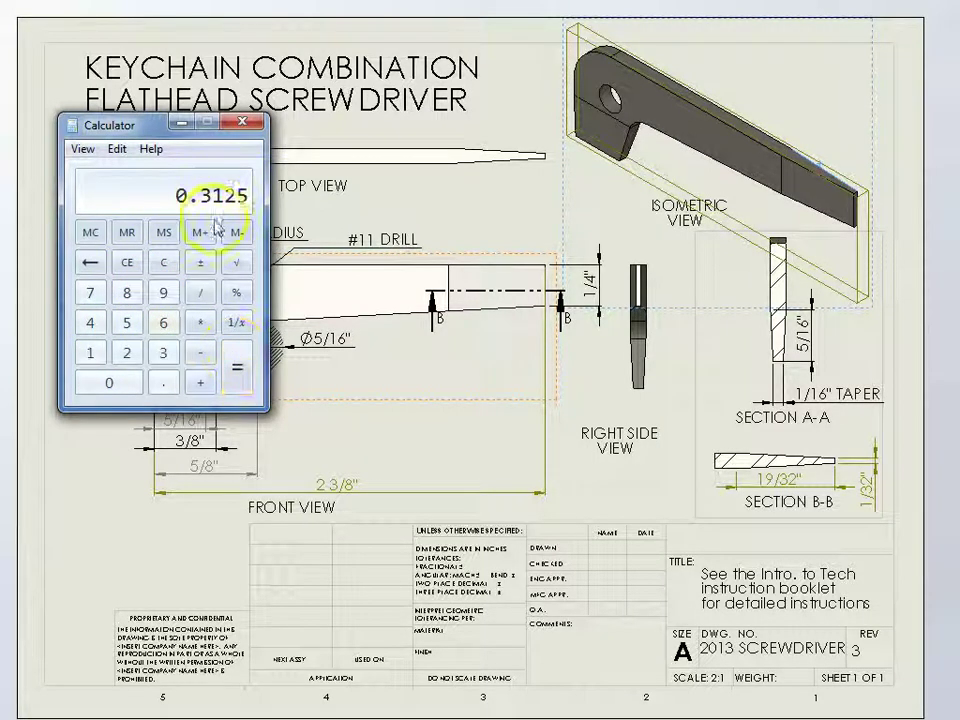
pyautogui.click(201, 293)
pyautogui.click(127, 352)
pyautogui.click(238, 370)
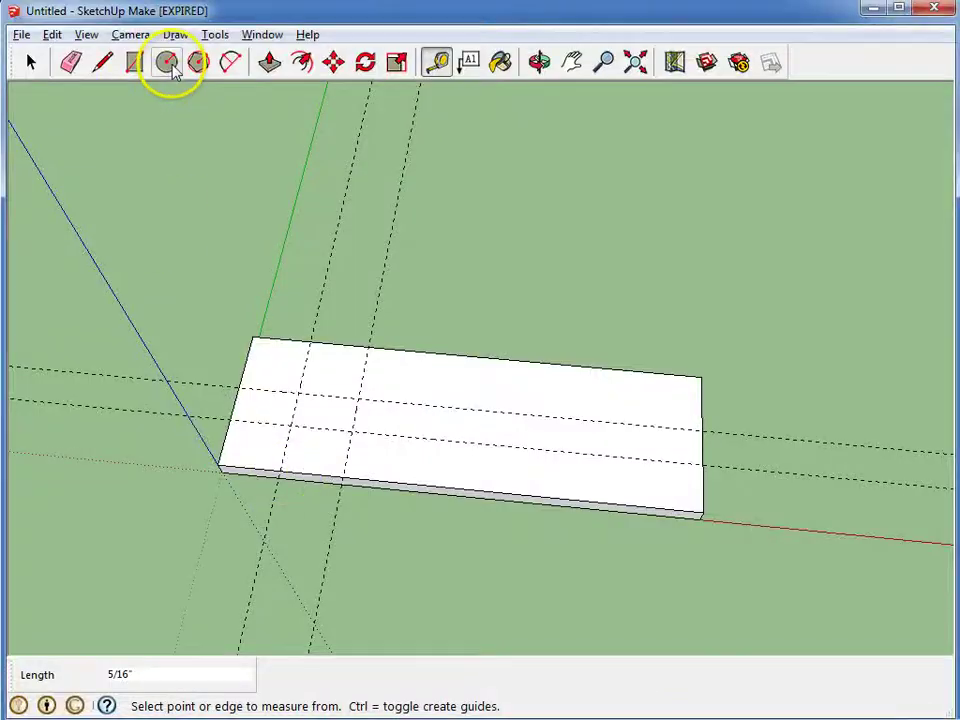
# Step: Draw a circle centred on the guide intersection near the slab's left end
pyautogui.click(168, 64)
pyautogui.click(621, 420)
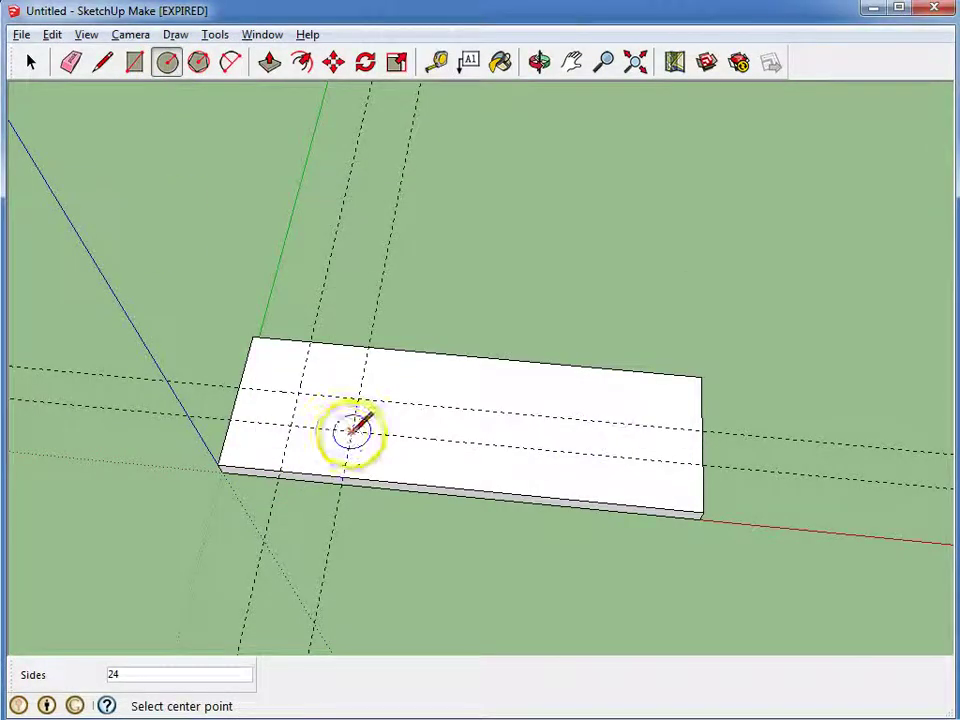
pyautogui.click(352, 430)
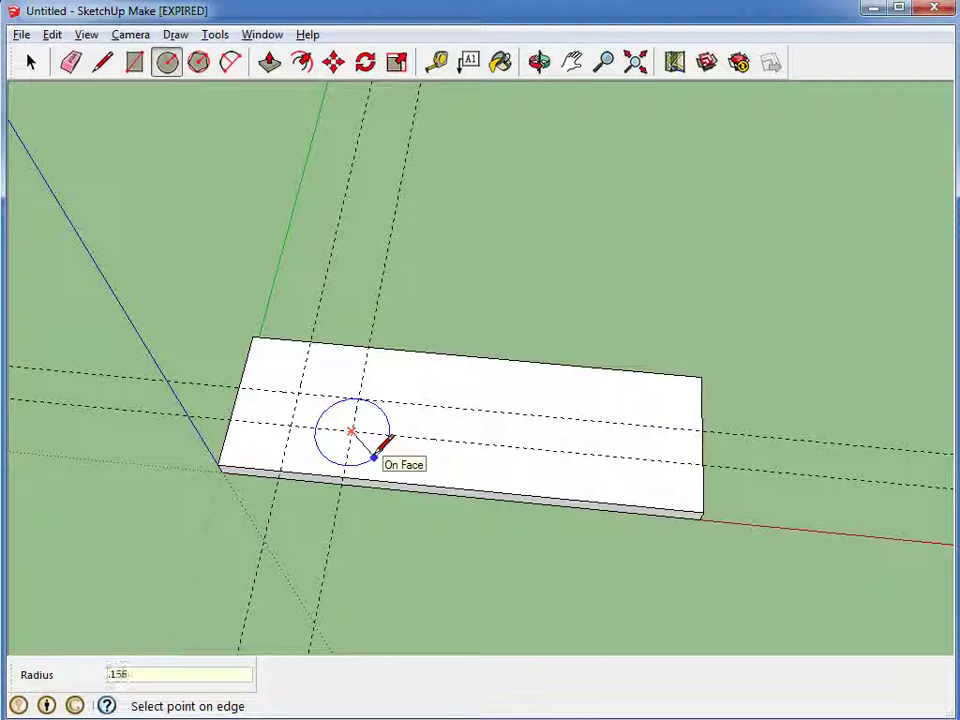
pyautogui.click(378, 449)
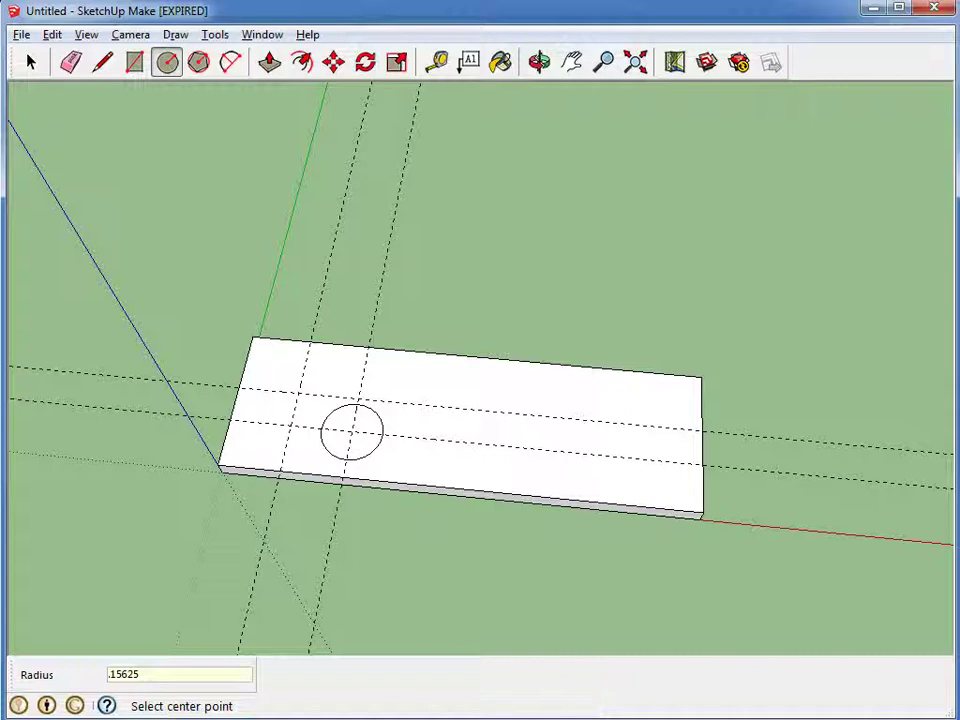
# Step: Halve 0.191 in Calculator to get the 0.0955 radius
pyautogui.hotkey('alt', 'Tab')
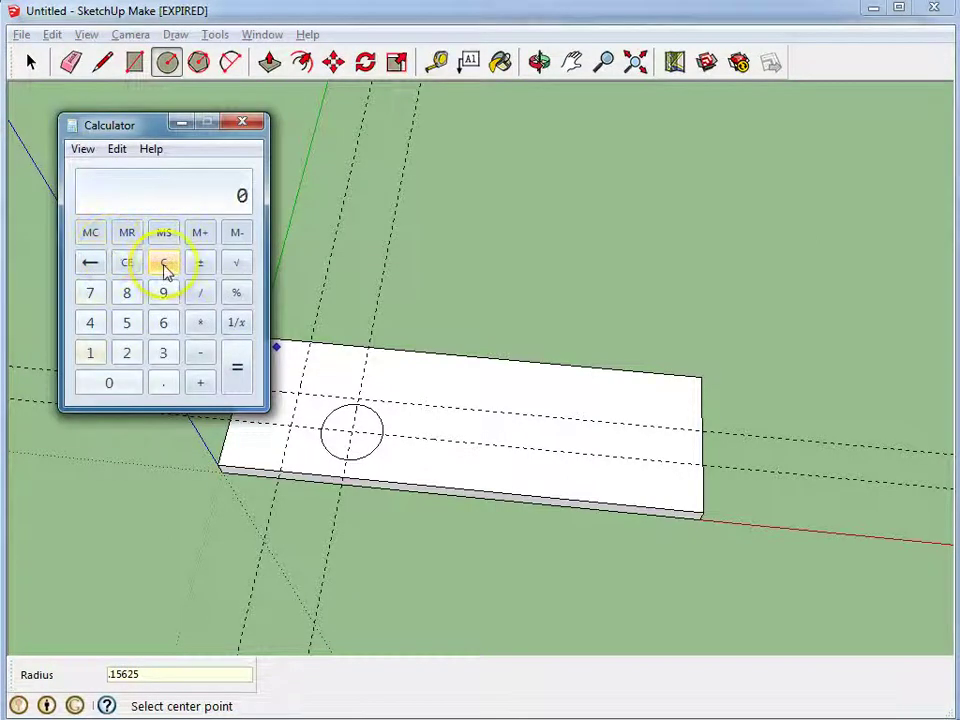
pyautogui.click(165, 387)
pyautogui.click(90, 353)
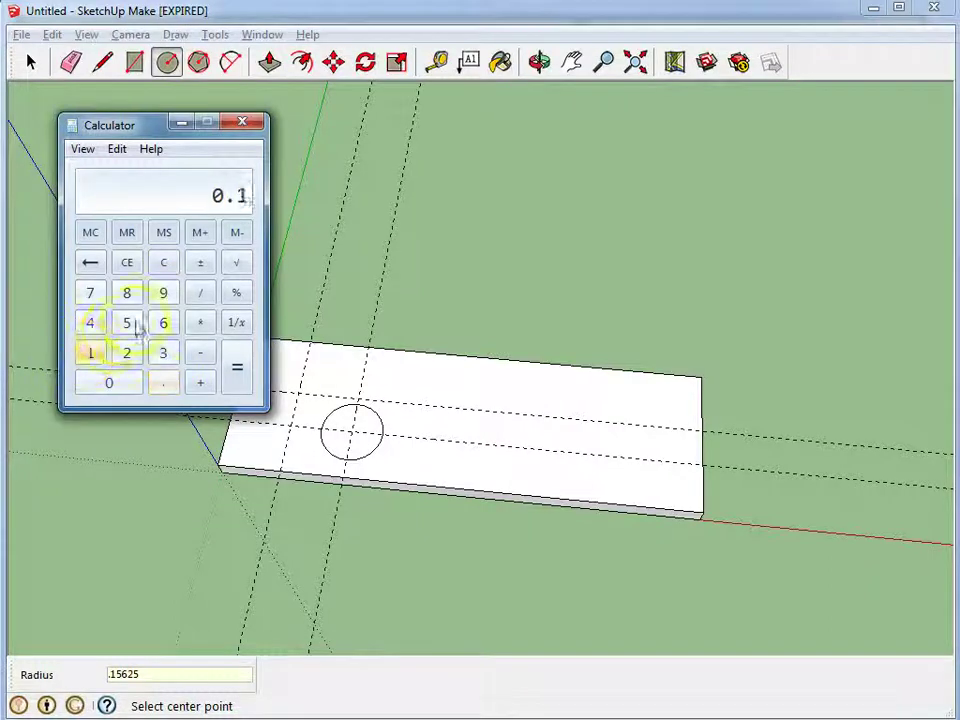
pyautogui.click(165, 292)
pyautogui.click(92, 352)
pyautogui.click(105, 383)
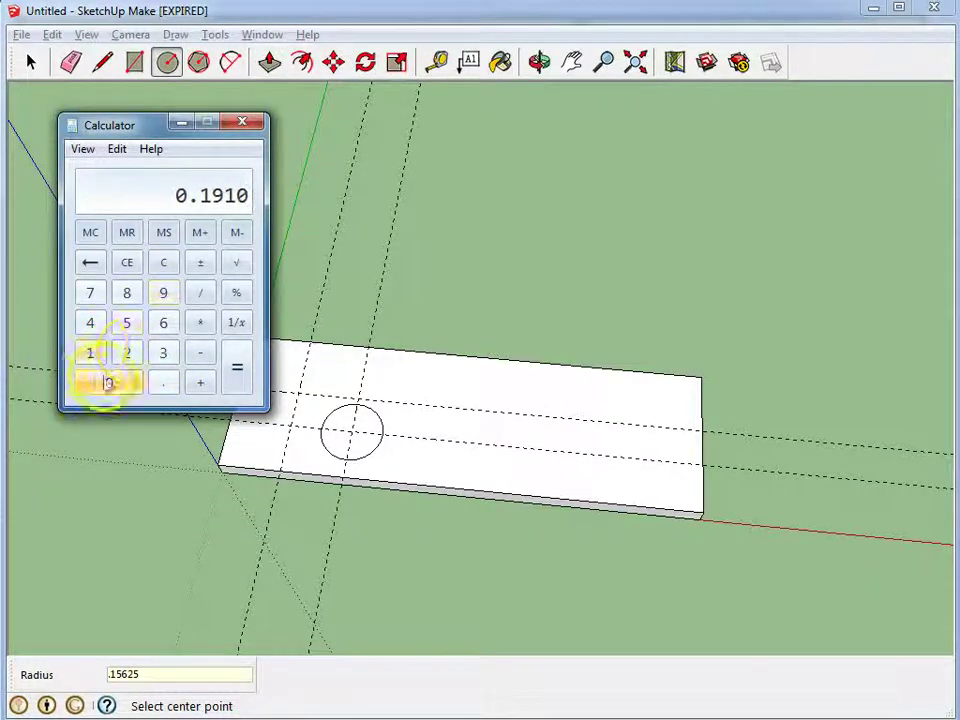
pyautogui.click(201, 293)
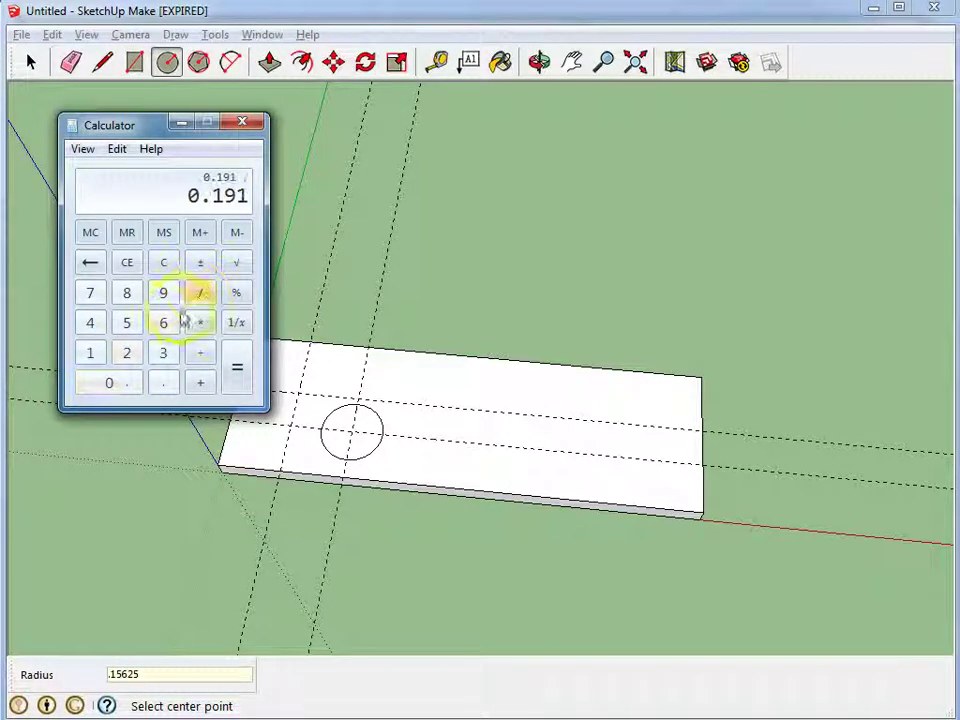
pyautogui.click(127, 353)
pyautogui.click(237, 368)
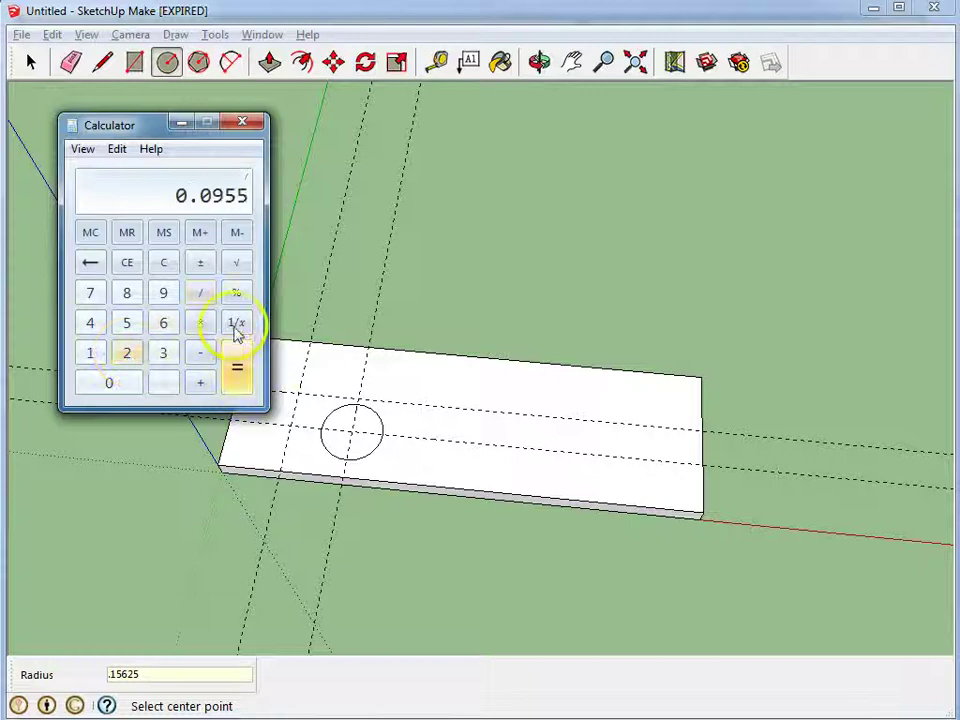
# Step: Centre a smaller 0.0955-radius circle on another guide intersection
pyautogui.click(213, 200)
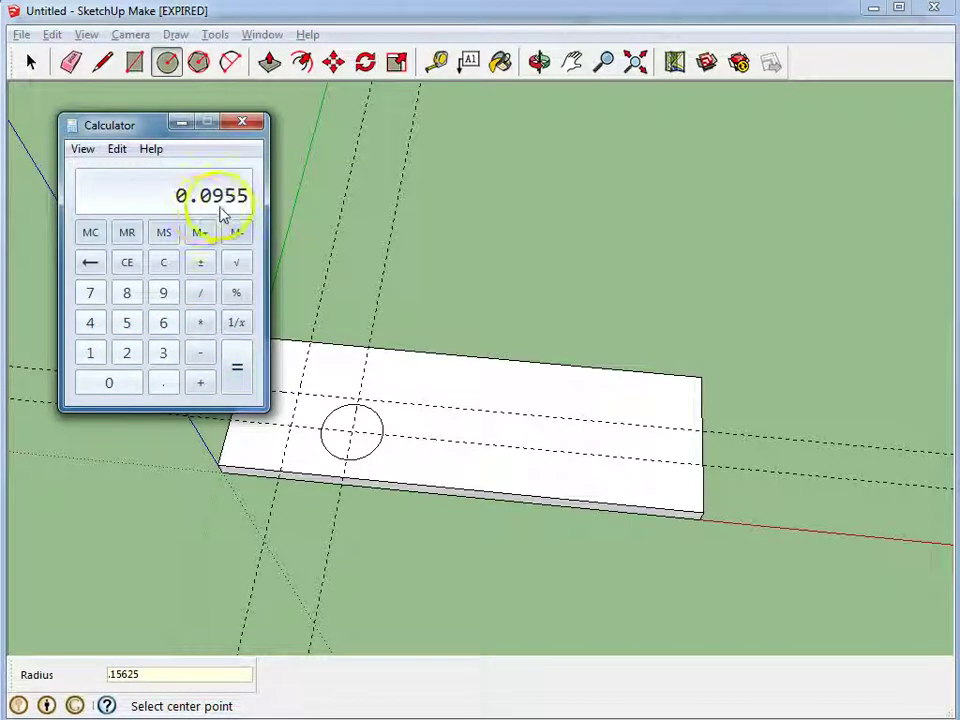
pyautogui.click(343, 350)
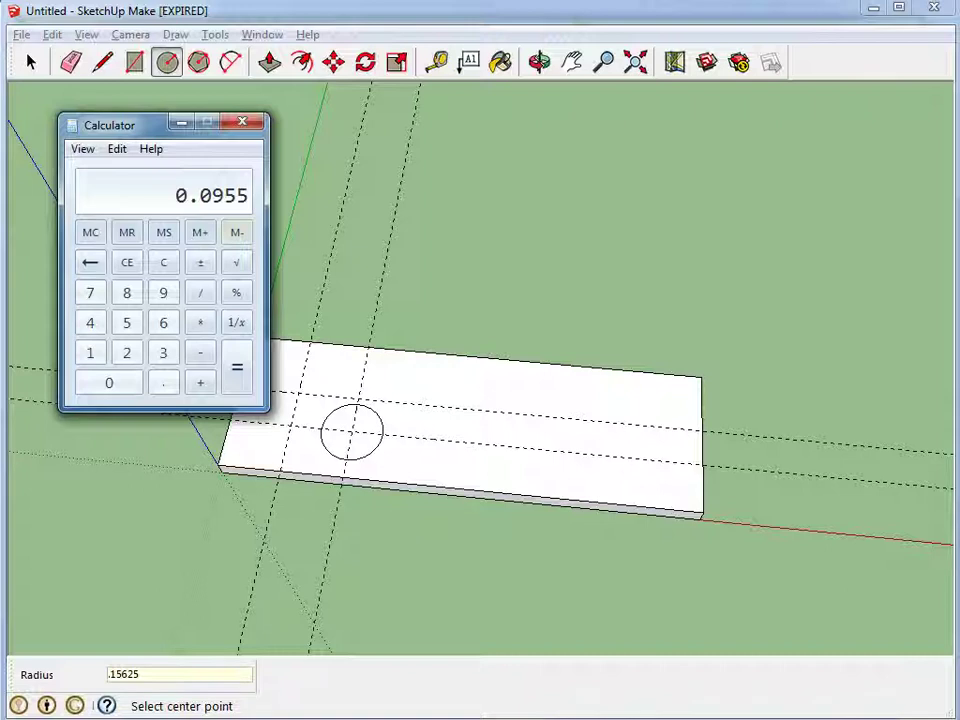
pyautogui.click(299, 392)
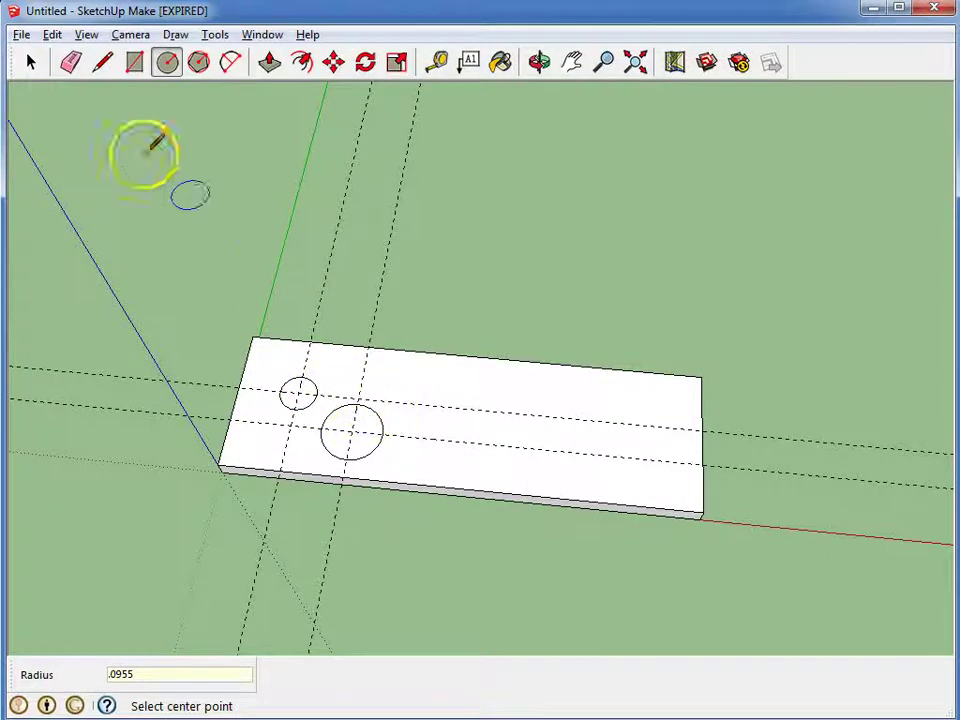
# Step: Push both circle faces 1/8" down into the plate to form recessed holes
pyautogui.click(30, 62)
pyautogui.click(269, 62)
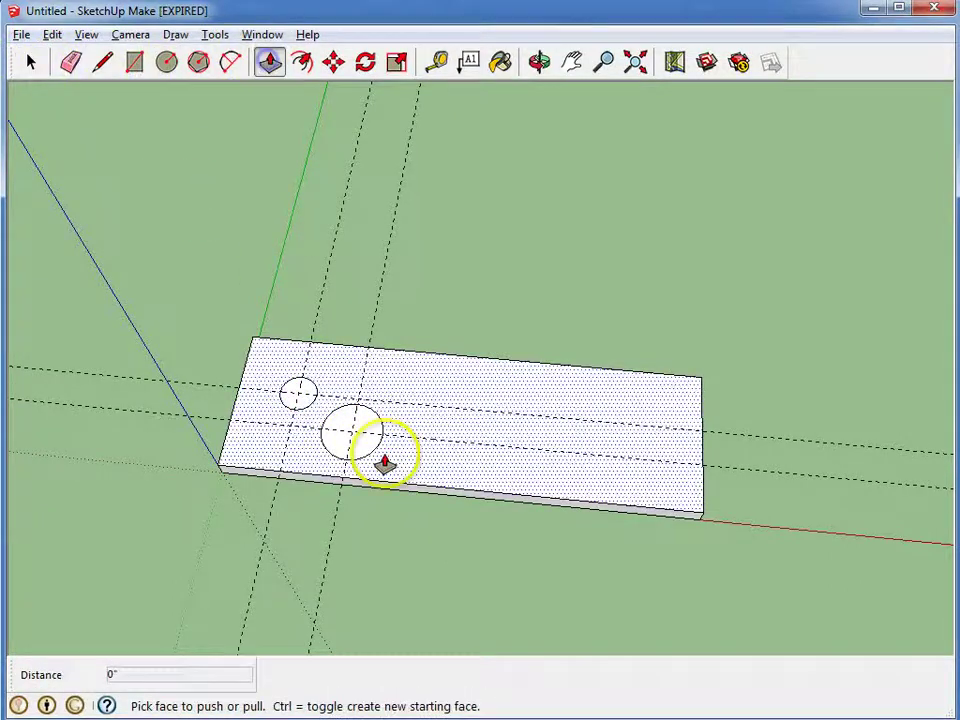
pyautogui.moveTo(396, 602); pyautogui.dragTo(381, 439, button='middle')
pyautogui.moveTo(352, 425)
pyautogui.mouseDown()
pyautogui.moveTo(360, 439)
pyautogui.moveTo(354, 429)
pyautogui.mouseUp()
pyautogui.click(303, 388)
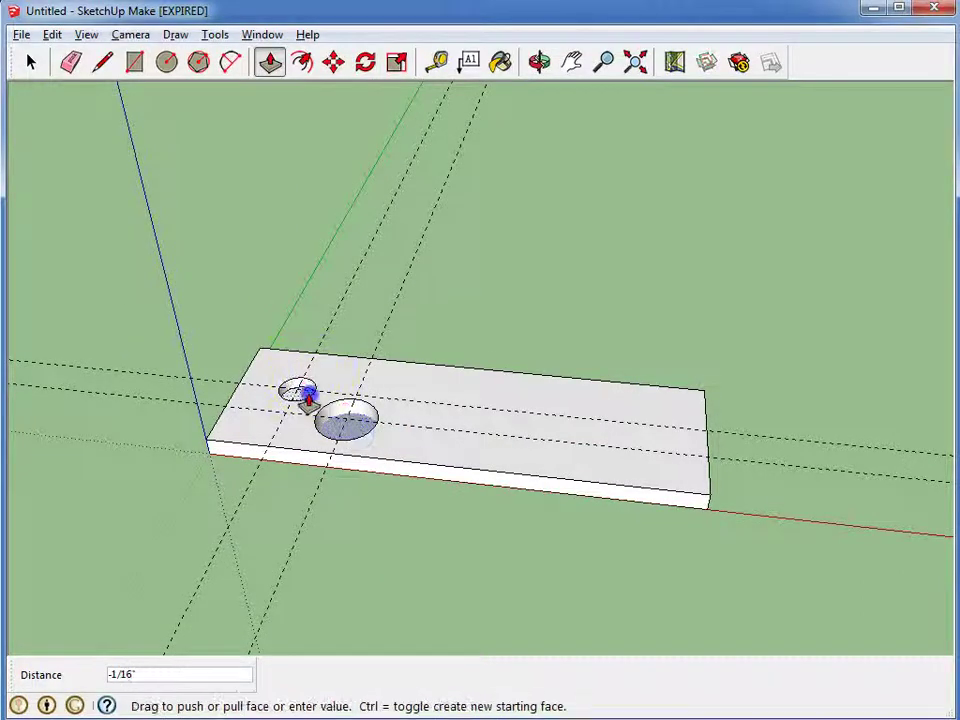
pyautogui.click(308, 402)
pyautogui.moveTo(326, 422); pyautogui.dragTo(343, 596, button='middle')
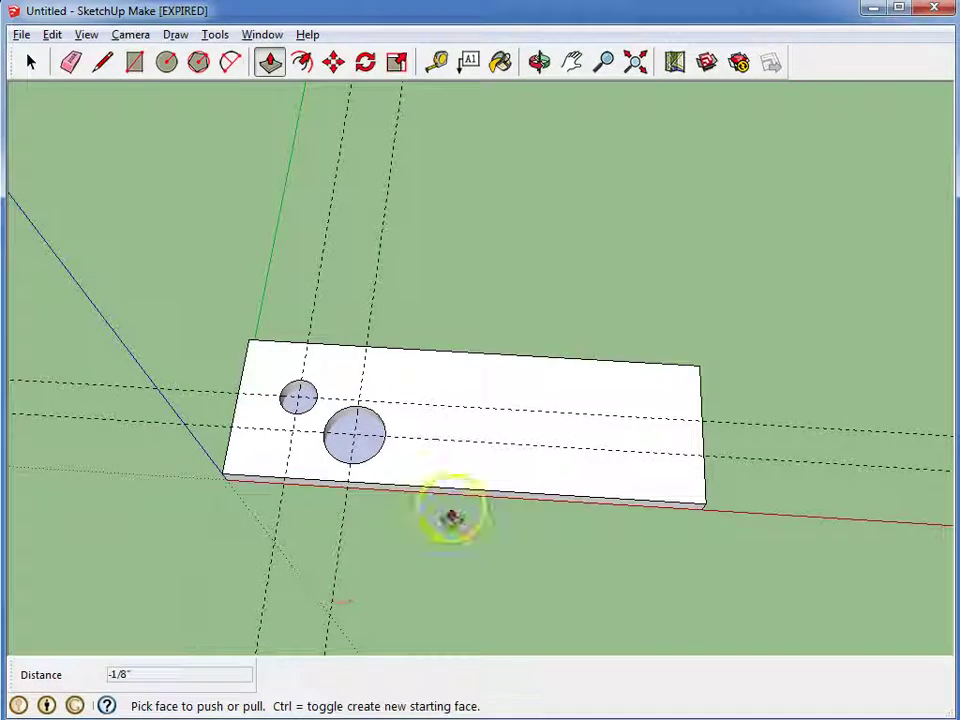
pyautogui.click(30, 62)
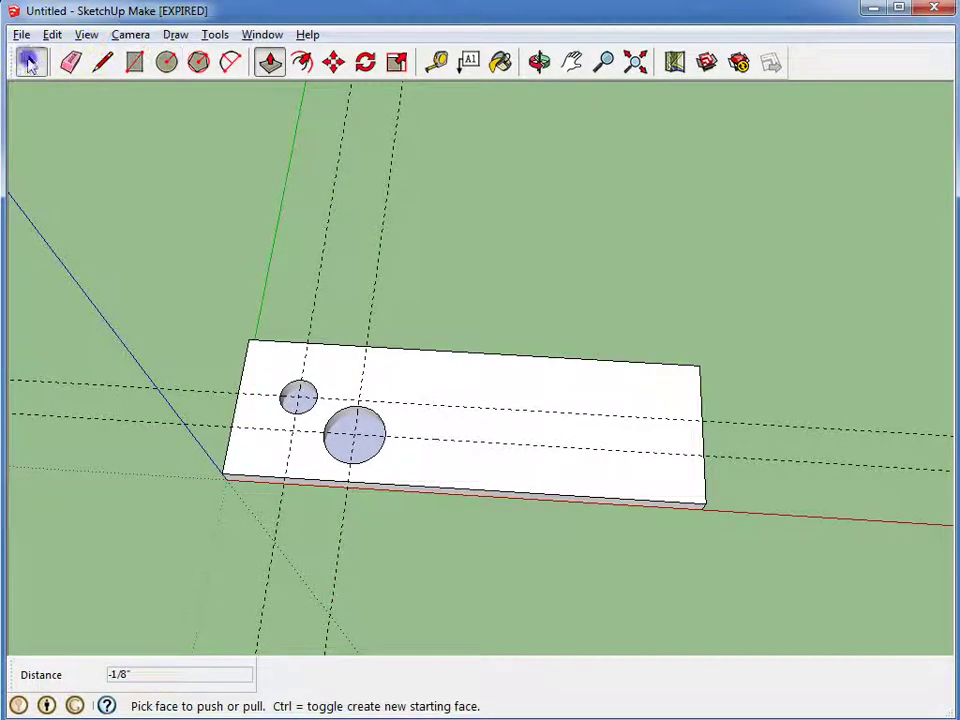
# Step: Select and delete the guide lines crossing the plate
pyautogui.click(372, 300)
pyautogui.press('Delete')
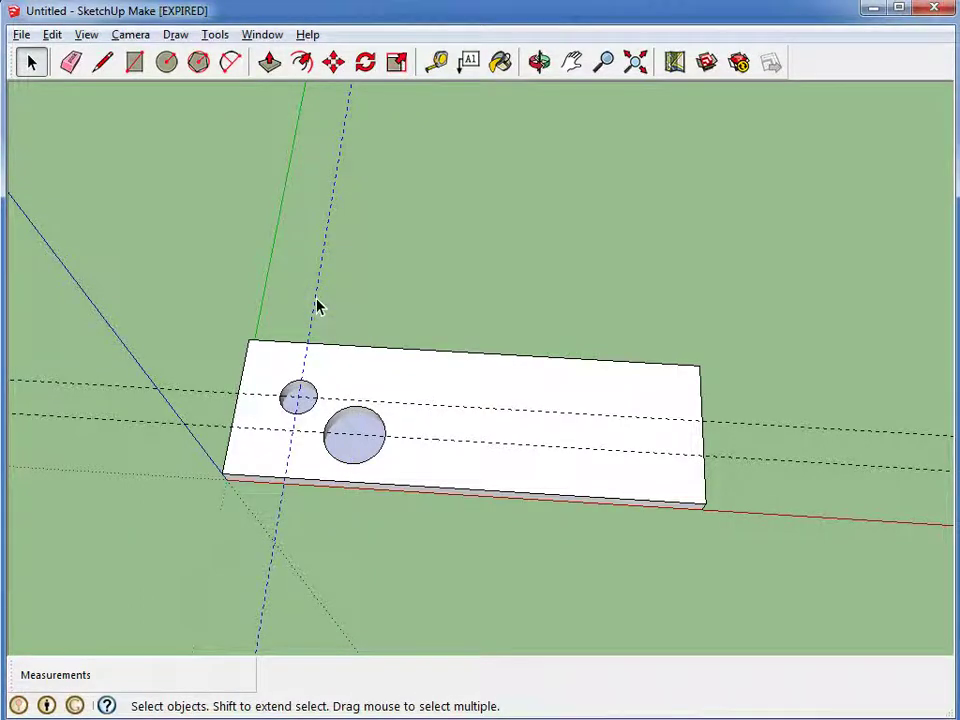
pyautogui.press('Delete')
pyautogui.click(216, 430)
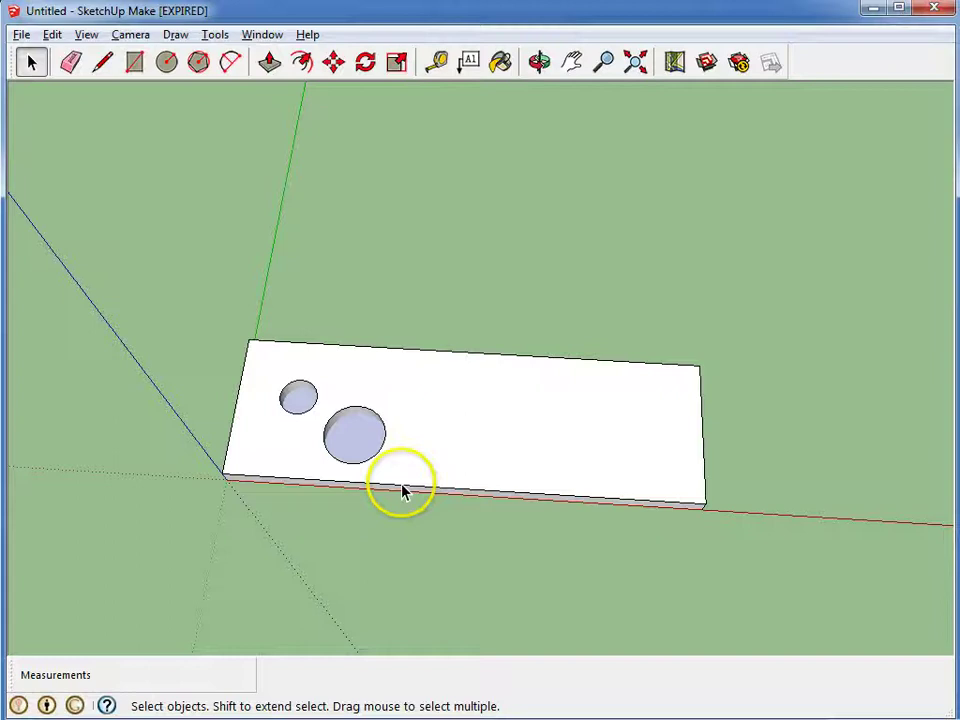
# Step: Place Tape Measure guides across the plate, one 1/4" in from the left edge
pyautogui.click(436, 62)
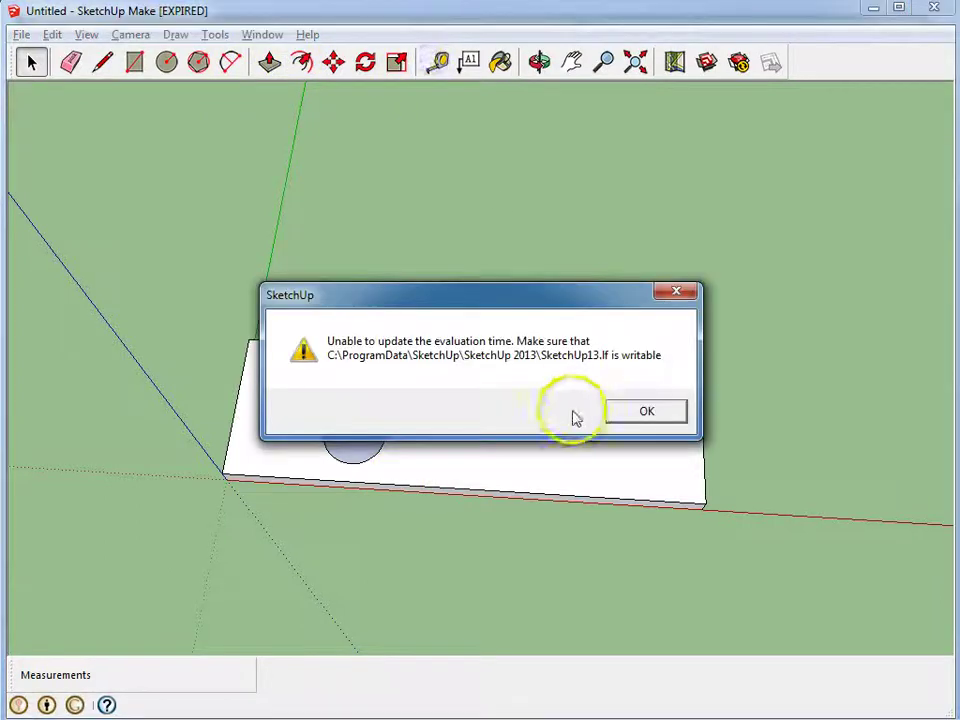
pyautogui.click(626, 409)
pyautogui.click(579, 359)
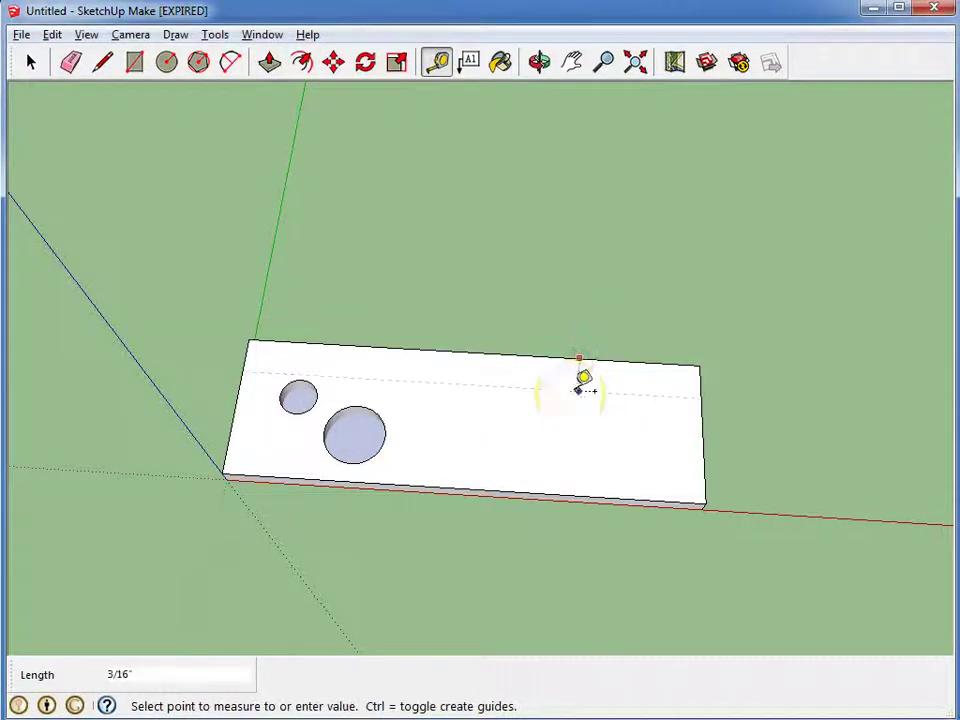
pyautogui.click(579, 384)
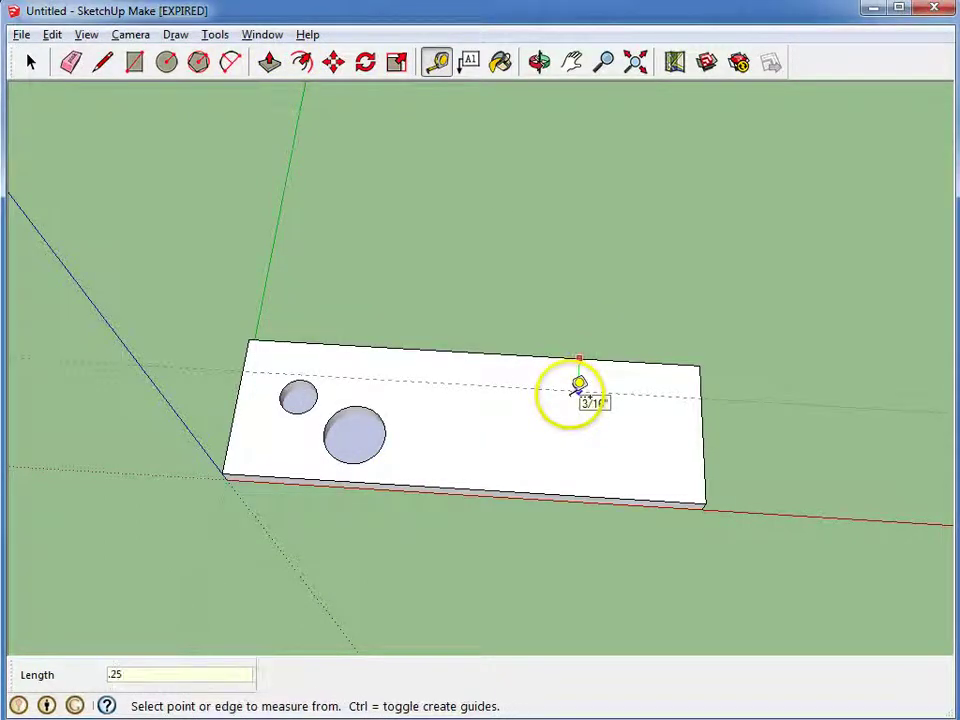
pyautogui.click(240, 425)
pyautogui.click(283, 428)
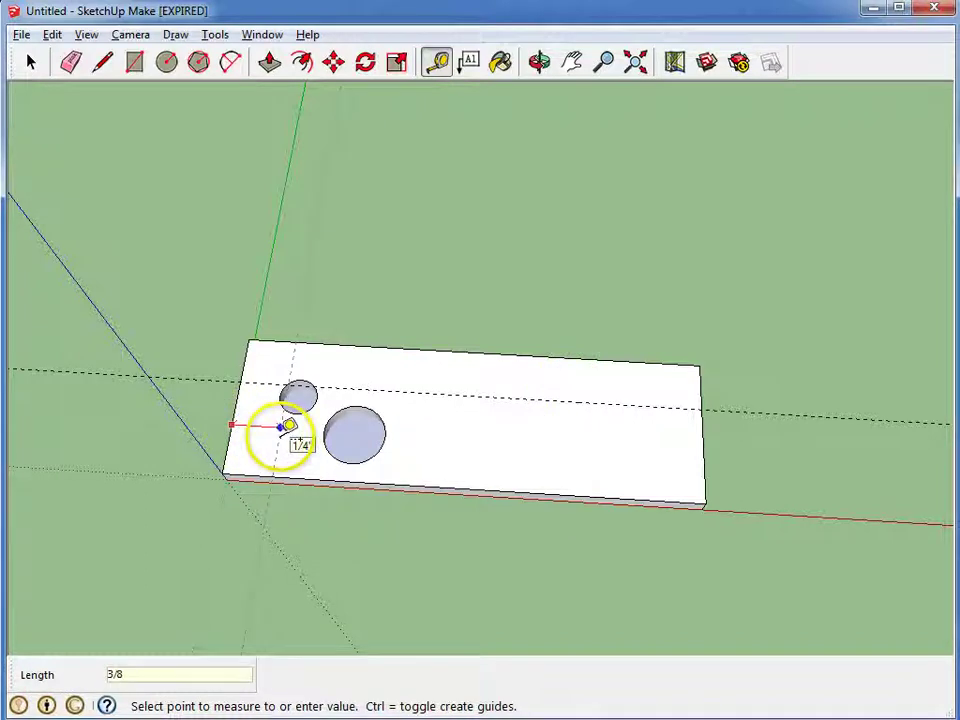
pyautogui.click(287, 426)
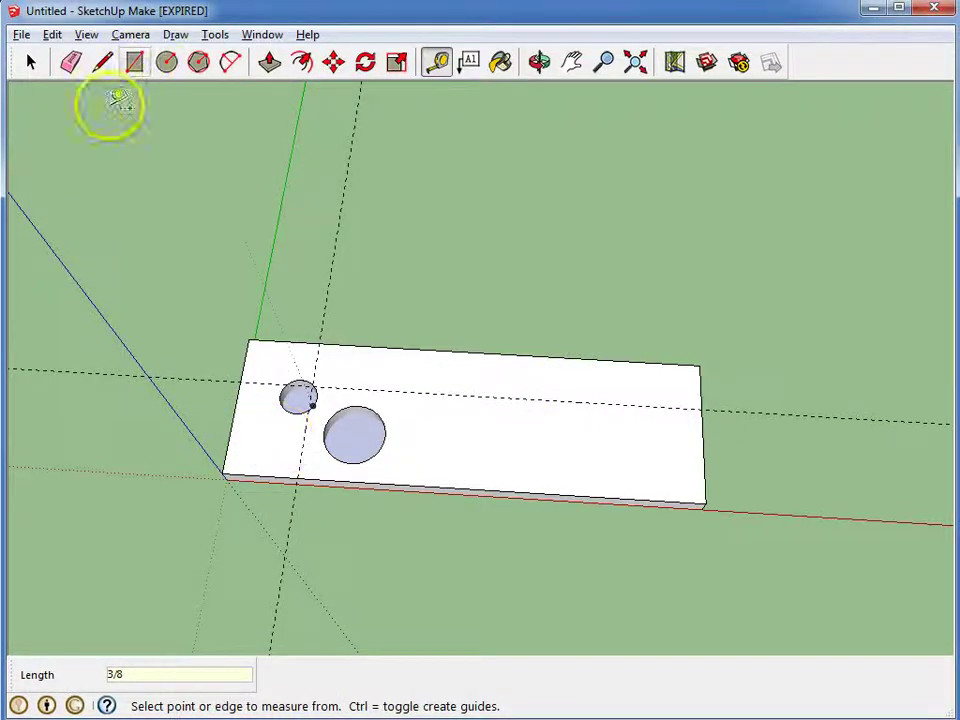
pyautogui.moveTo(251, 204); pyautogui.dragTo(247, 302, button='middle')
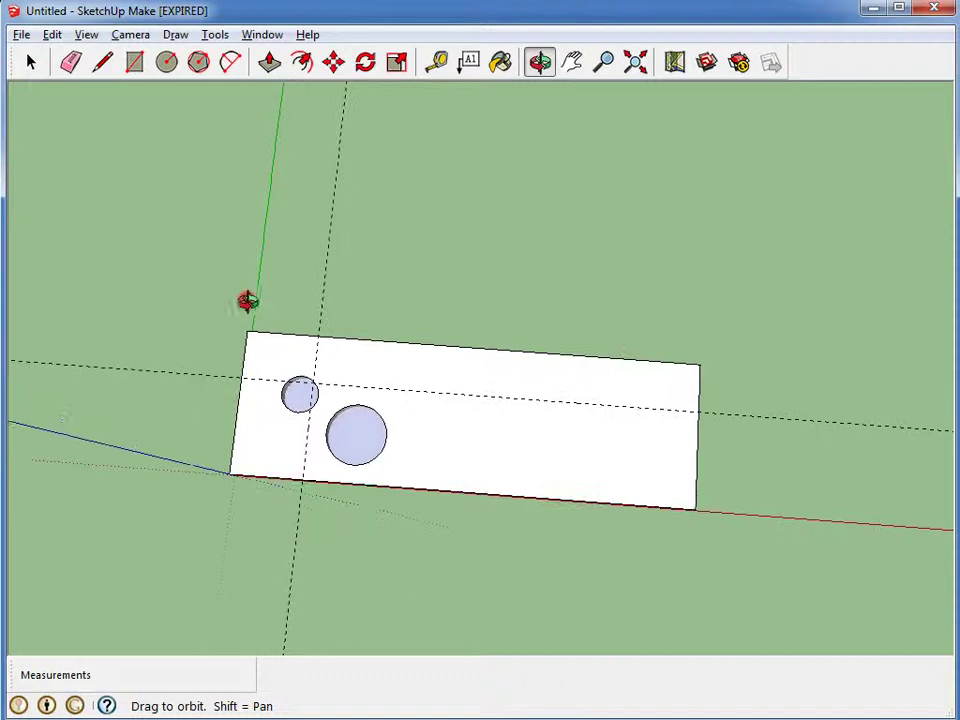
# Step: Draw two lines from the plate's right and bottom edges to the large circle
pyautogui.click(101, 62)
pyautogui.click(698, 410)
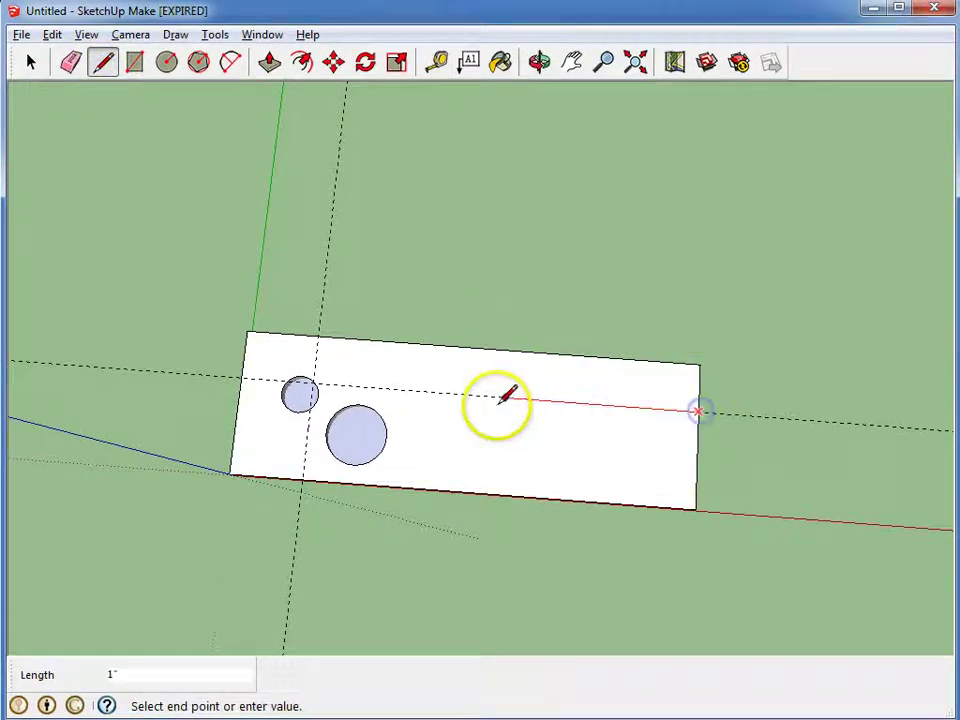
pyautogui.click(358, 404)
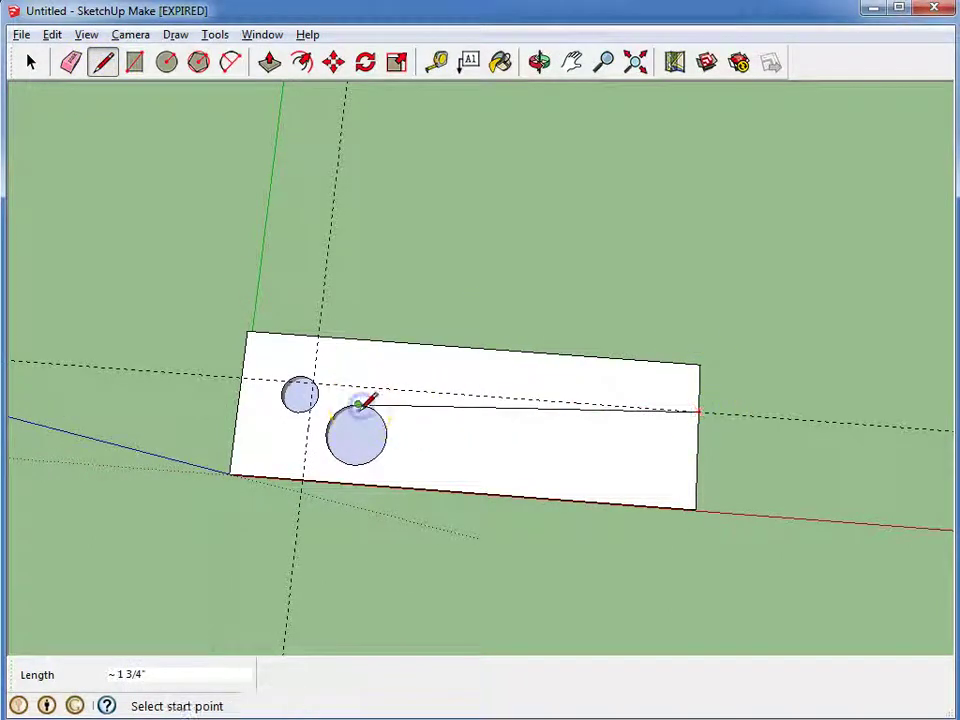
pyautogui.click(302, 480)
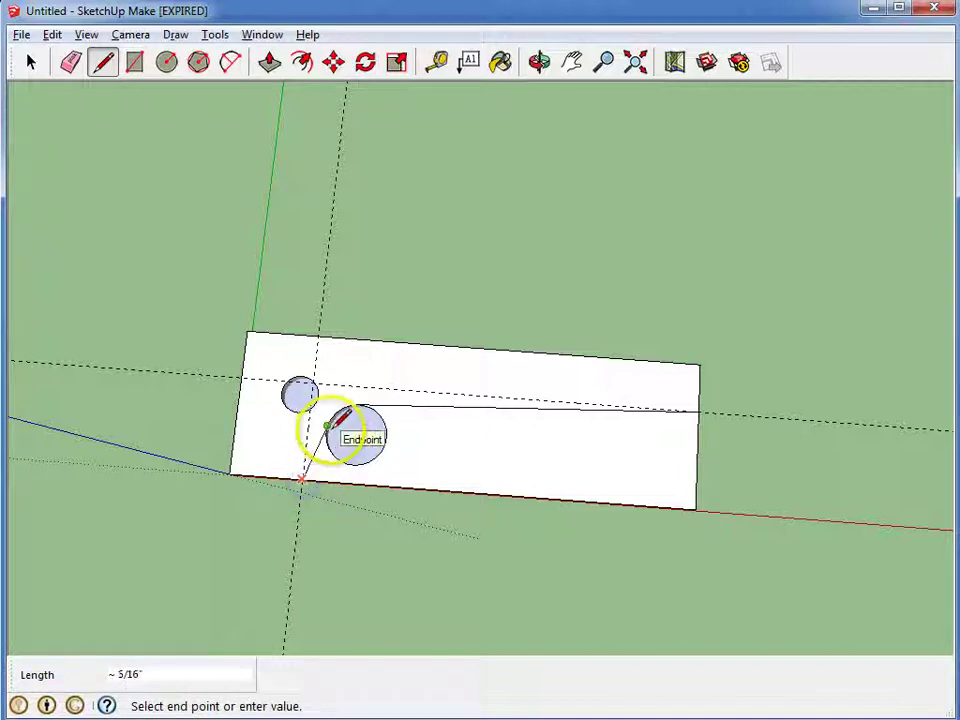
pyautogui.click(327, 432)
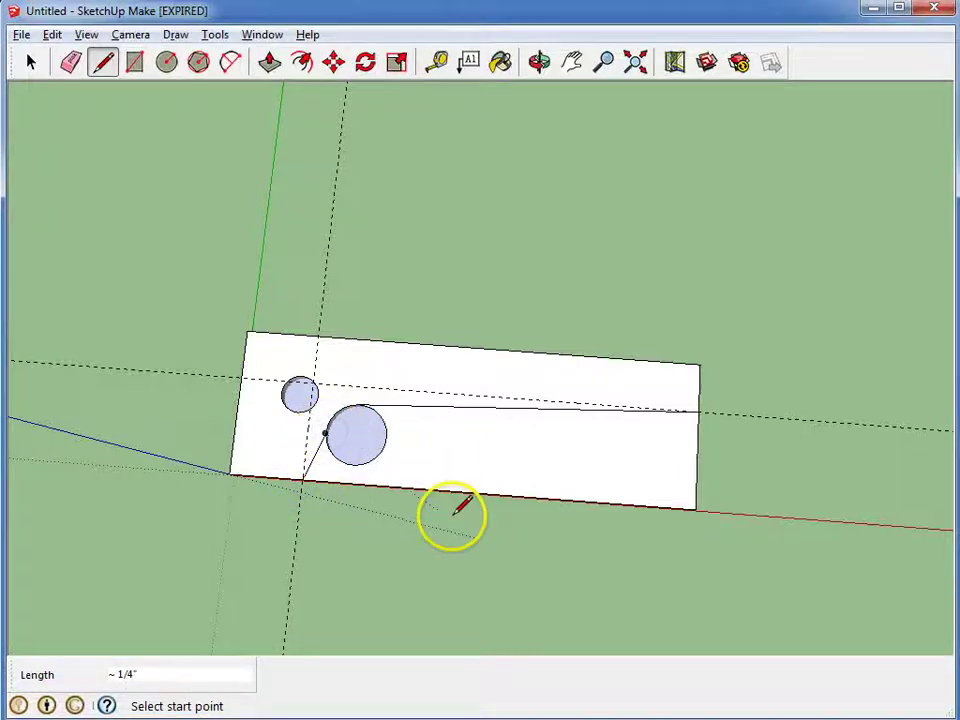
pyautogui.moveTo(454, 540); pyautogui.dragTo(432, 375, button='middle')
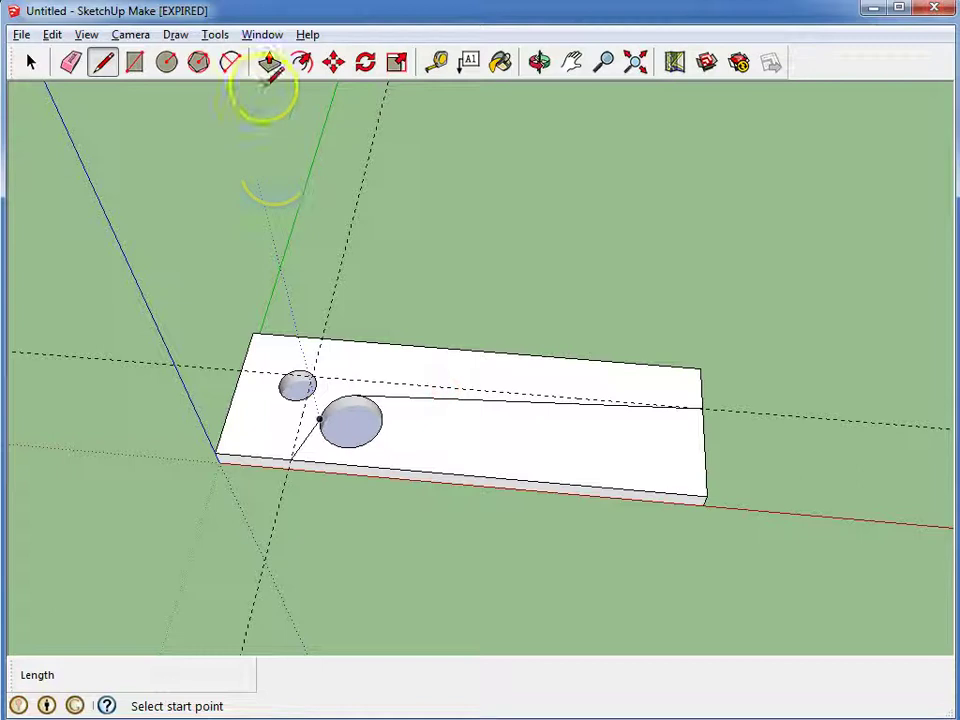
# Step: Push the outlined notch face down through the plate with Push/Pull
pyautogui.click(269, 62)
pyautogui.moveTo(472, 440); pyautogui.dragTo(476, 452)
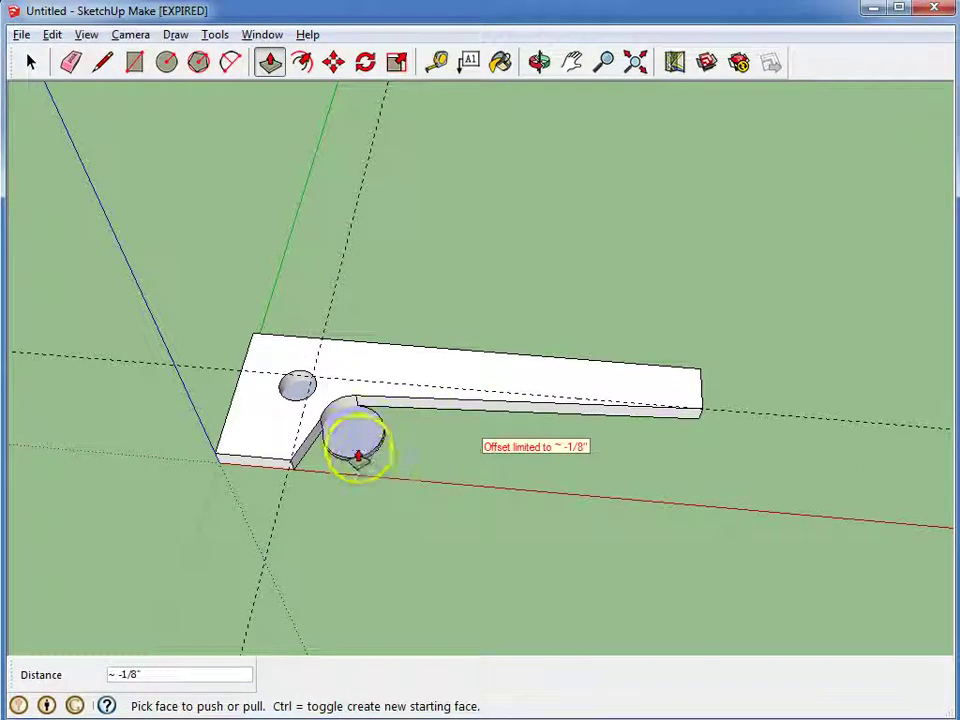
pyautogui.moveTo(360, 444); pyautogui.dragTo(366, 438)
pyautogui.moveTo(418, 470); pyautogui.dragTo(443, 572, button='middle')
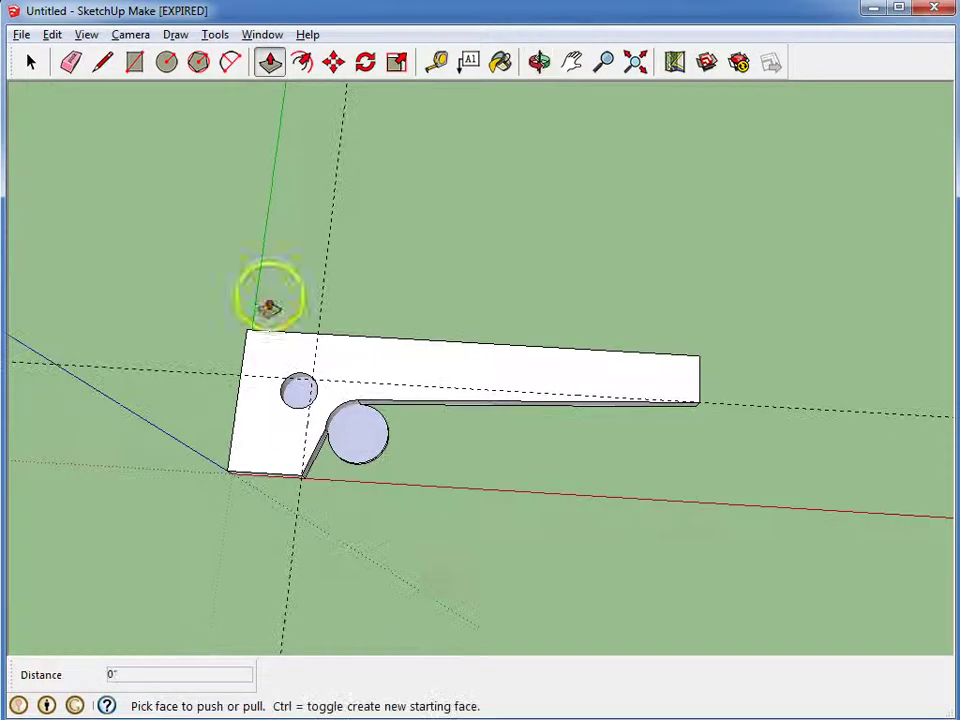
# Step: Erase the leftover large circle, leaving only the small hole
pyautogui.click(71, 62)
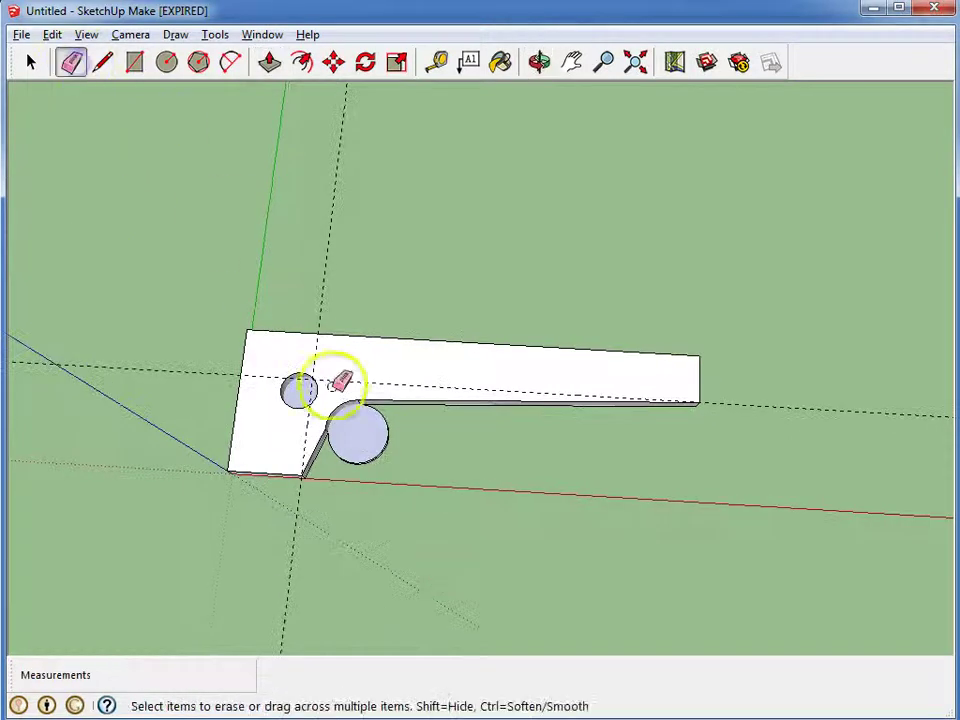
pyautogui.click(382, 448)
pyautogui.click(378, 453)
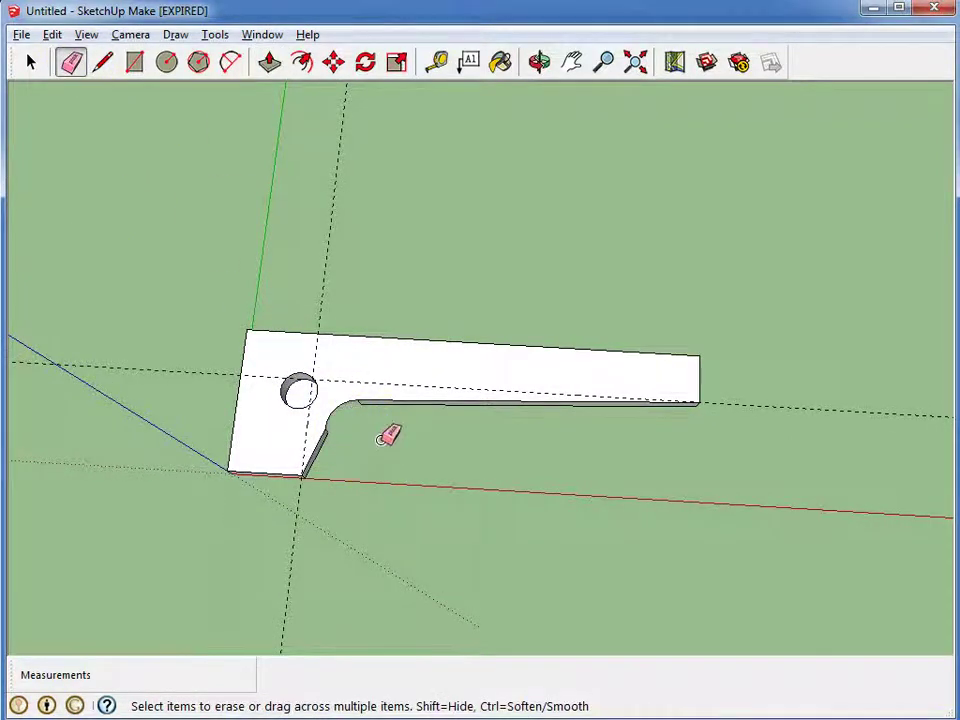
pyautogui.moveTo(388, 435); pyautogui.dragTo(401, 484, button='middle')
pyautogui.moveTo(278, 336)
pyautogui.mouseDown(button='middle')
pyautogui.moveTo(225, 300)
pyautogui.moveTo(229, 287)
pyautogui.mouseUp(button='middle')
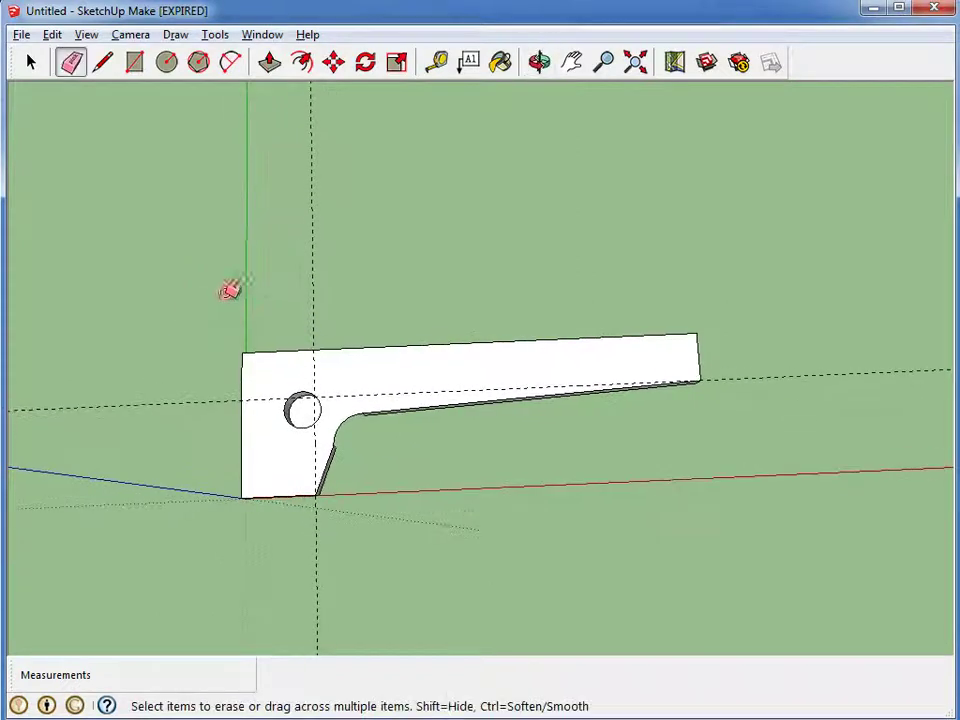
# Step: Draw an arc from the top edge to the left edge, bulging tangent around the top-left corner
pyautogui.click(233, 64)
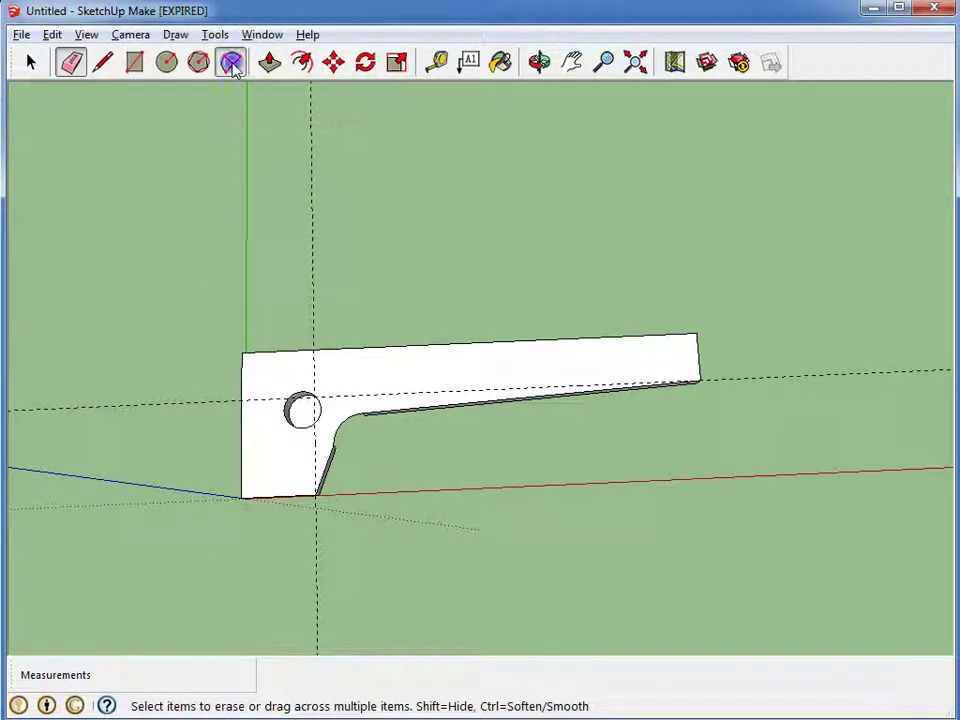
pyautogui.click(314, 349)
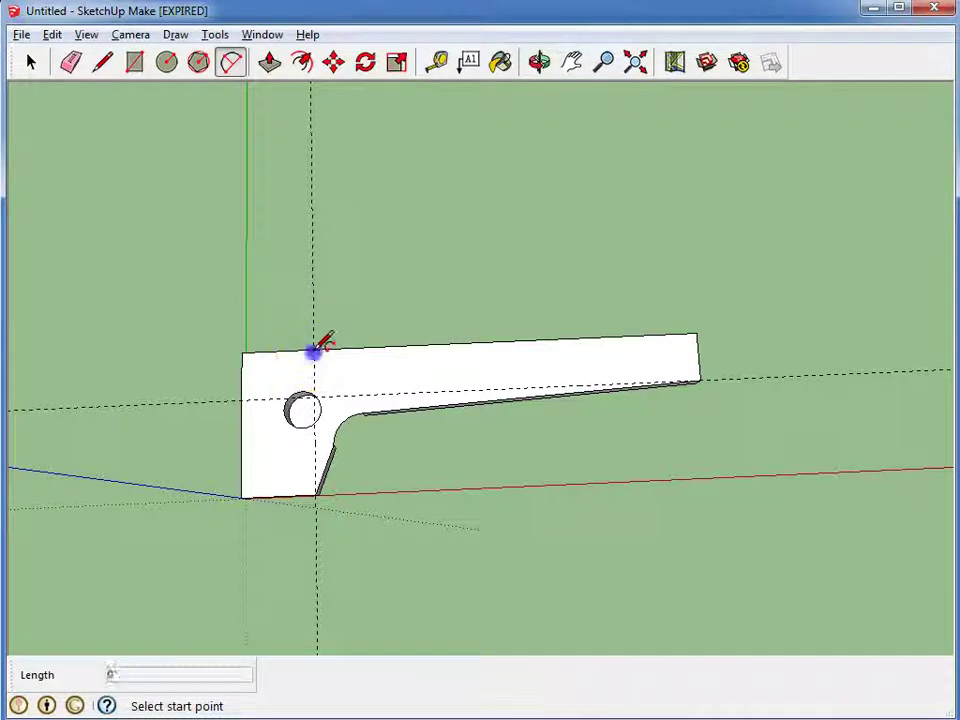
pyautogui.click(242, 400)
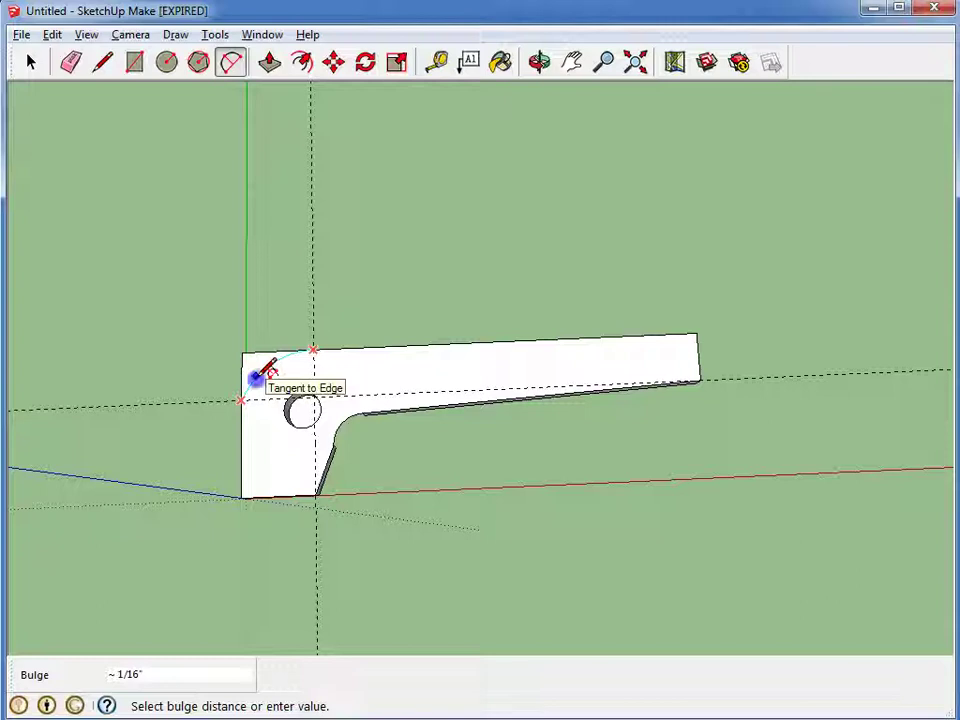
pyautogui.click(258, 375)
pyautogui.moveTo(345, 343); pyautogui.dragTo(461, 596, button='middle')
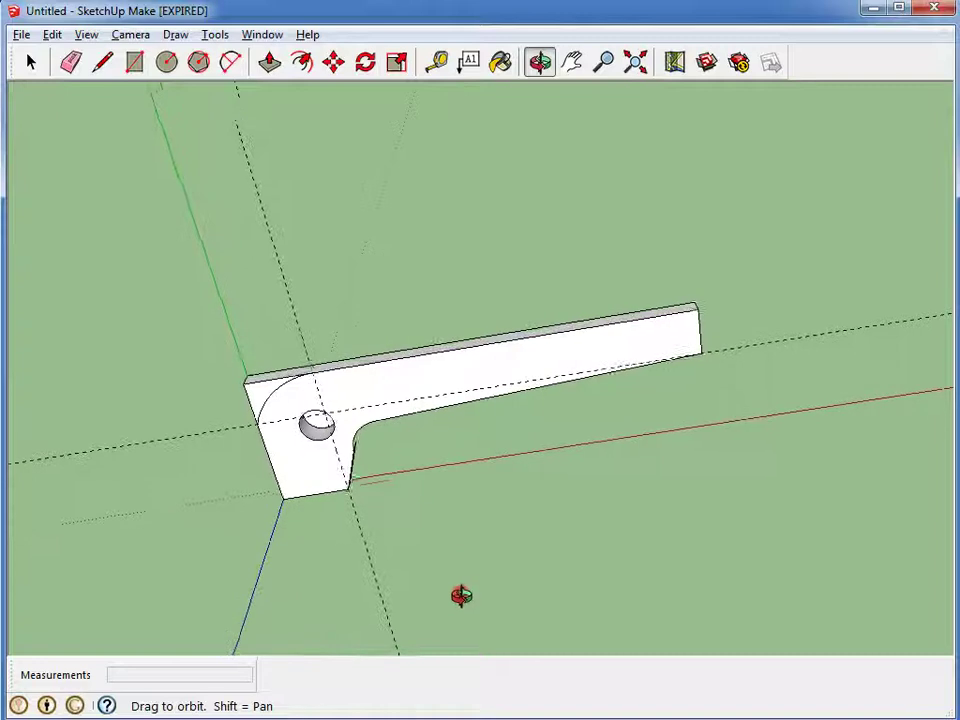
# Step: Push away the small corner face outside the arc so the corner is rounded through
pyautogui.click(270, 64)
pyautogui.click(266, 382)
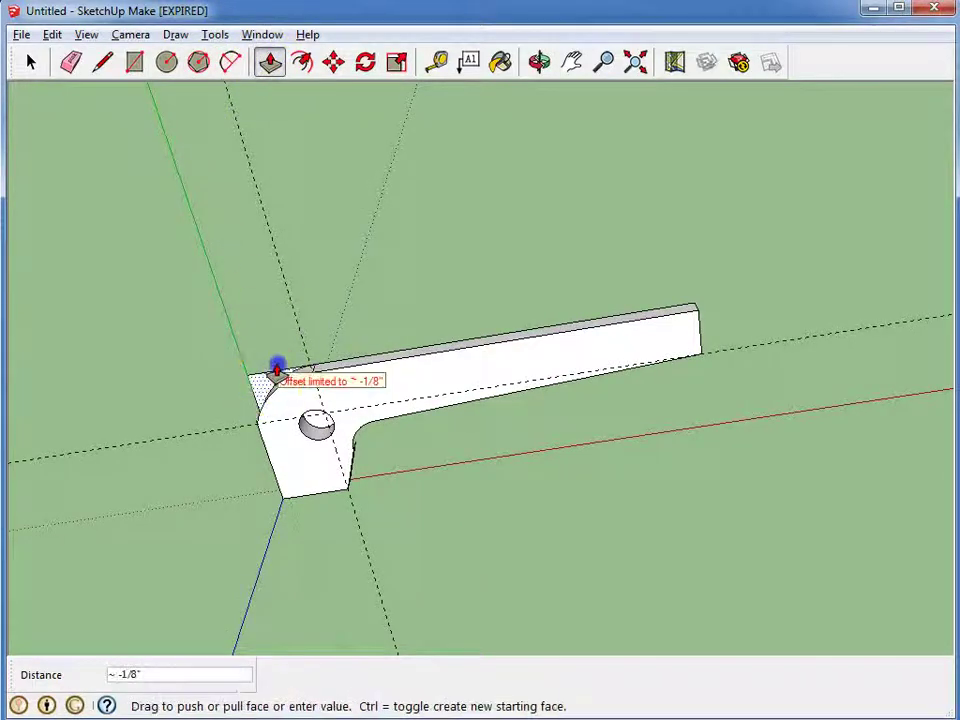
pyautogui.click(276, 370)
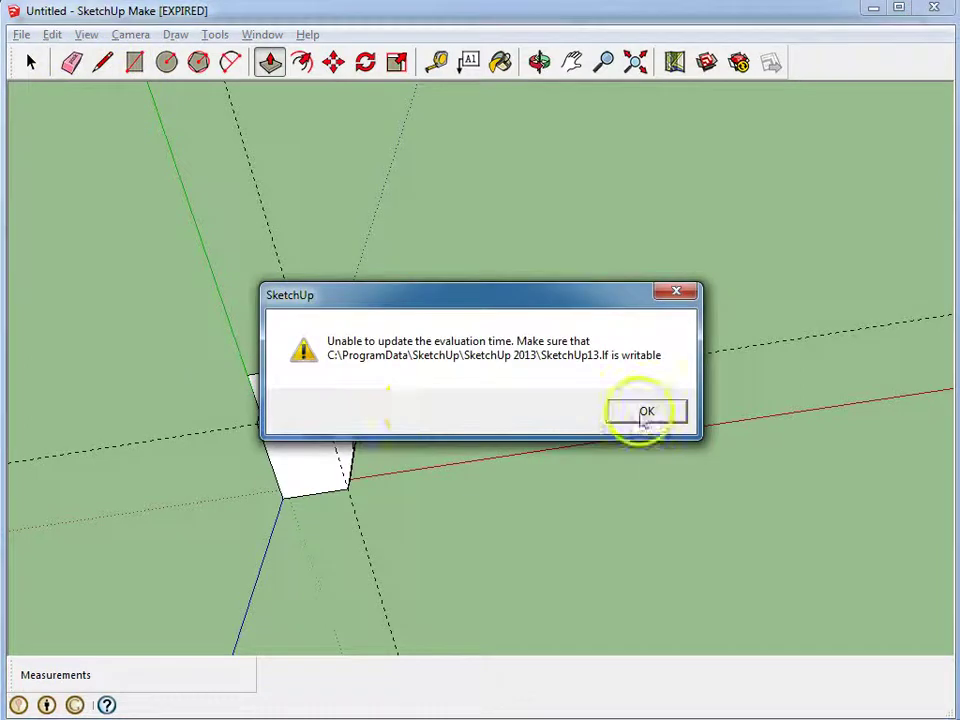
pyautogui.click(645, 413)
pyautogui.press('e')
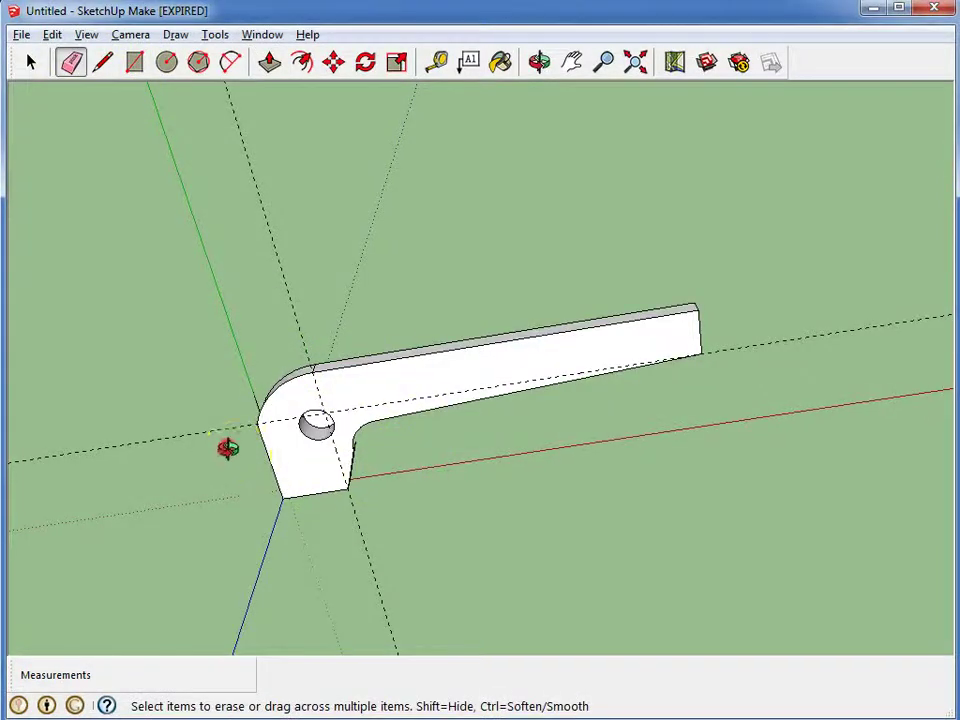
pyautogui.moveTo(225, 448)
pyautogui.mouseDown(button='middle')
pyautogui.moveTo(225, 399)
pyautogui.moveTo(285, 352)
pyautogui.moveTo(332, 356)
pyautogui.moveTo(332, 366)
pyautogui.mouseUp(button='middle')
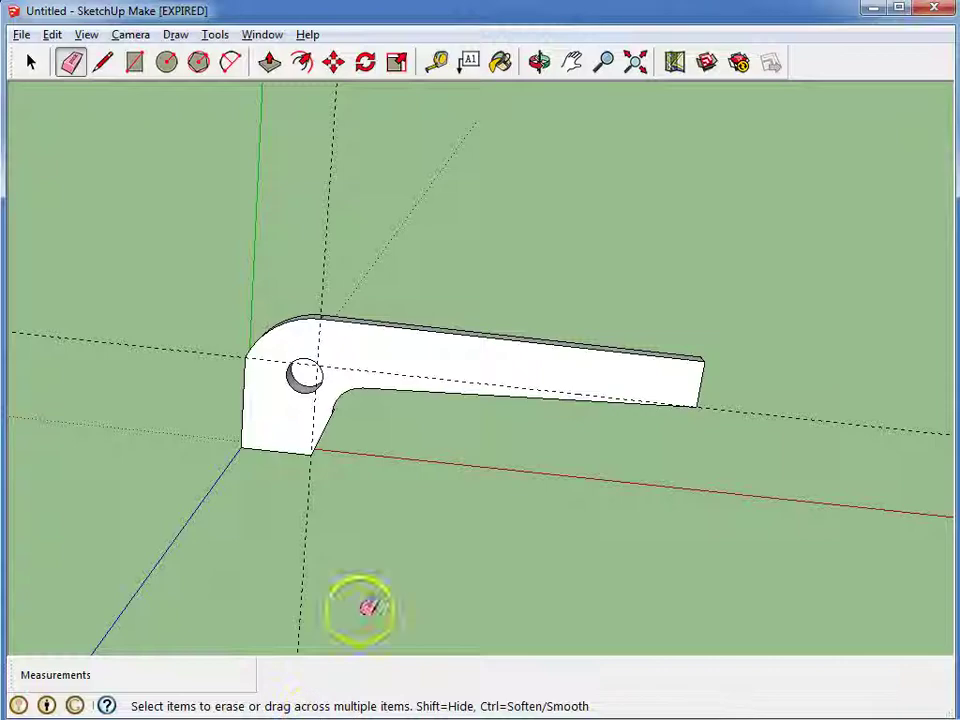
pyautogui.moveTo(508, 480)
pyautogui.mouseDown(button='middle')
pyautogui.moveTo(564, 432)
pyautogui.moveTo(583, 465)
pyautogui.moveTo(591, 461)
pyautogui.moveTo(529, 456)
pyautogui.mouseUp(button='middle')
pyautogui.scroll(2, 513, 466)
pyautogui.scroll(1, 513, 466)
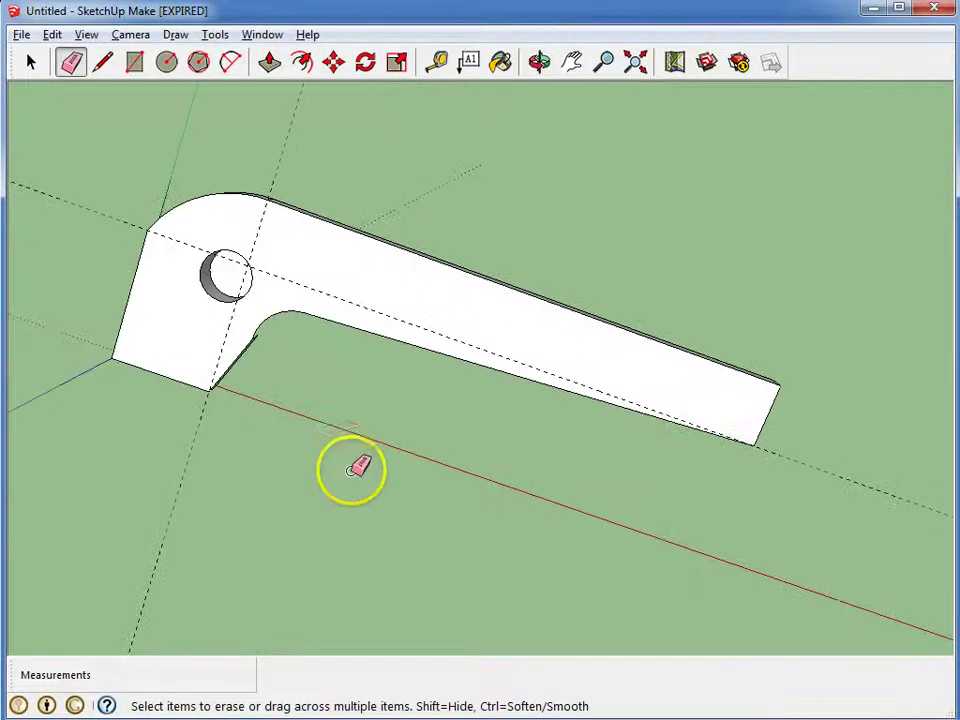
pyautogui.moveTo(356, 463)
pyautogui.mouseDown(button='middle')
pyautogui.moveTo(336, 499)
pyautogui.moveTo(370, 495)
pyautogui.moveTo(394, 540)
pyautogui.moveTo(184, 373)
pyautogui.moveTo(285, 359)
pyautogui.mouseUp(button='middle')
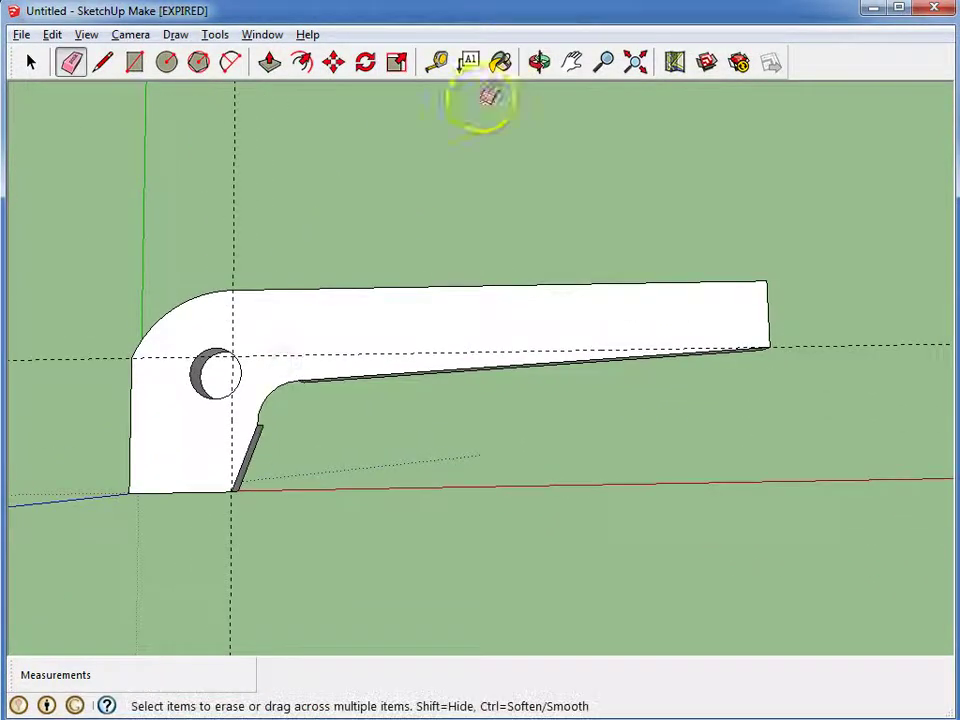
# Step: Add a leader text label reading 'FIRST AND LAST NAME' pointing at the blank's long arm
pyautogui.click(470, 63)
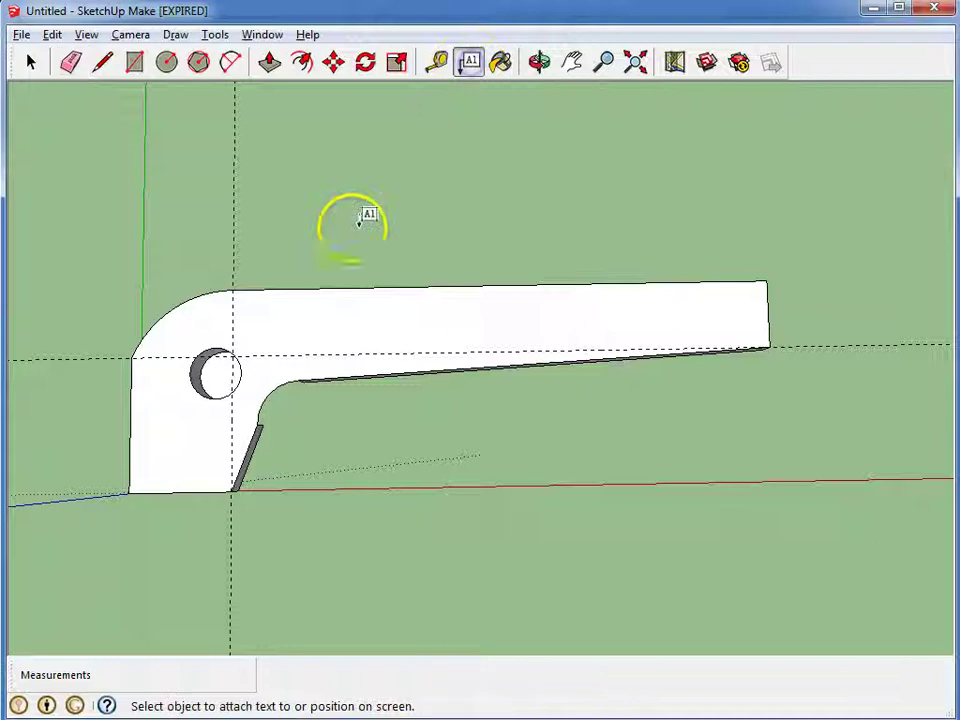
pyautogui.click(345, 339)
pyautogui.click(415, 326)
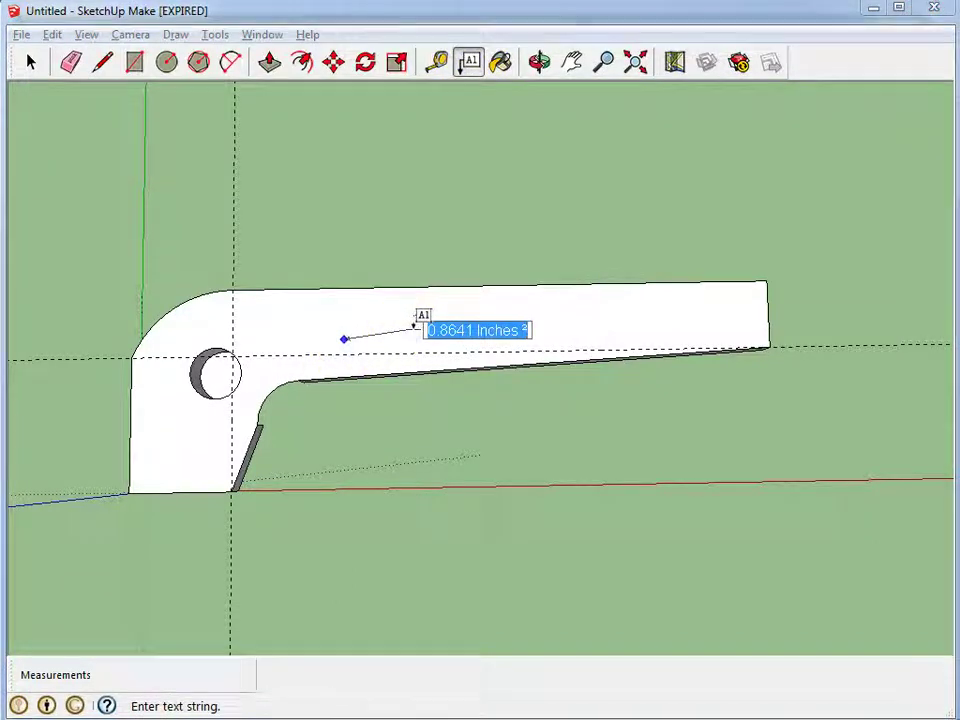
pyautogui.write('RST AND LAST NAME')
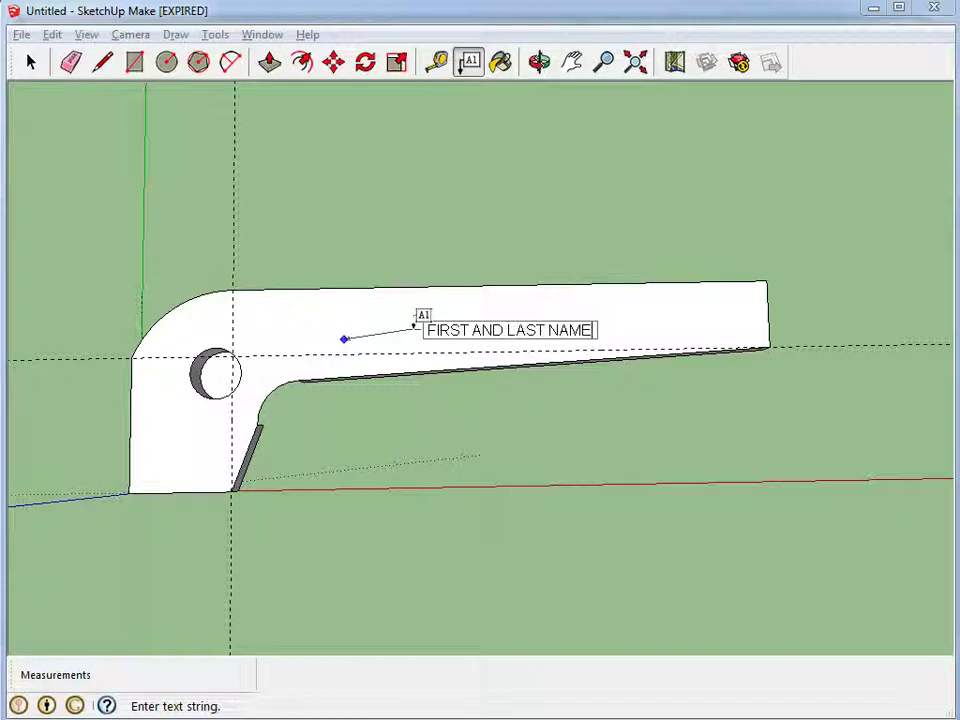
pyautogui.click(410, 319)
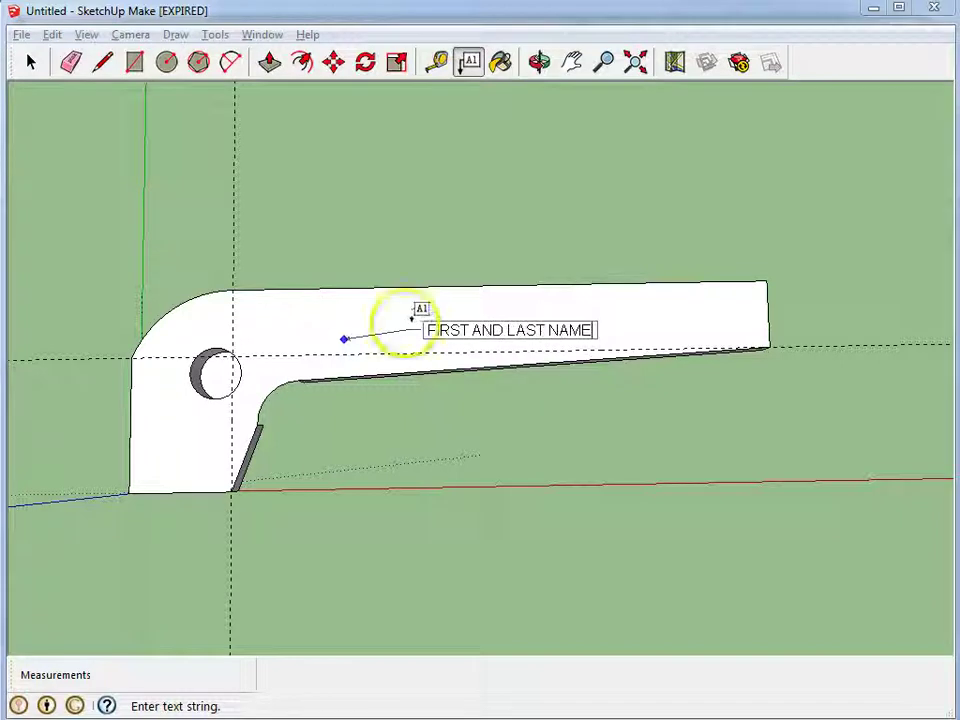
pyautogui.click(435, 260)
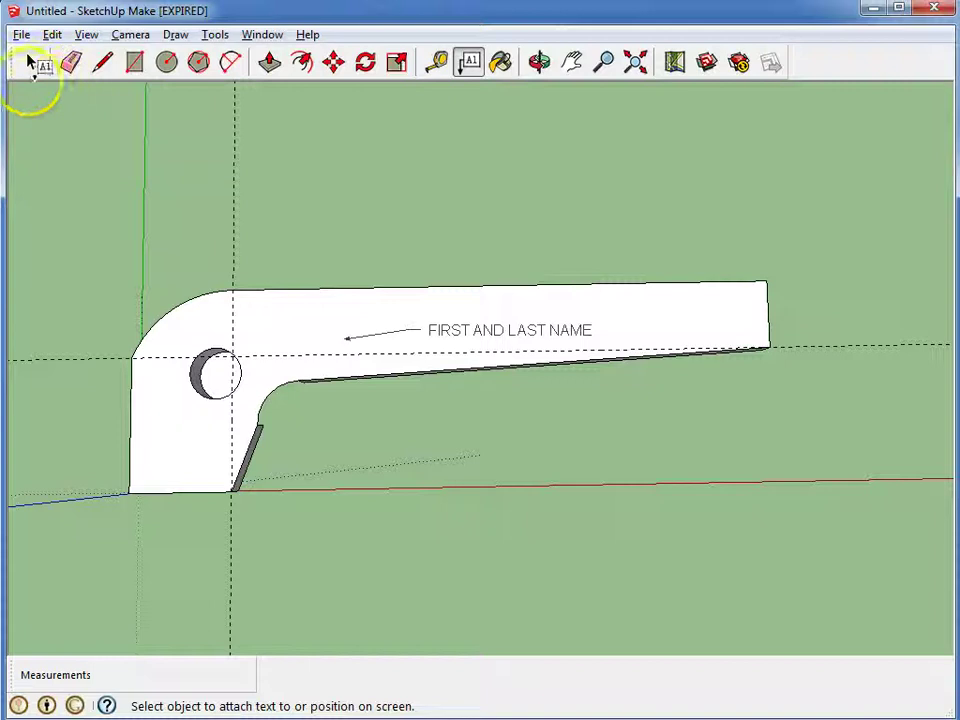
pyautogui.click(31, 64)
pyautogui.scroll(3, 402, 326)
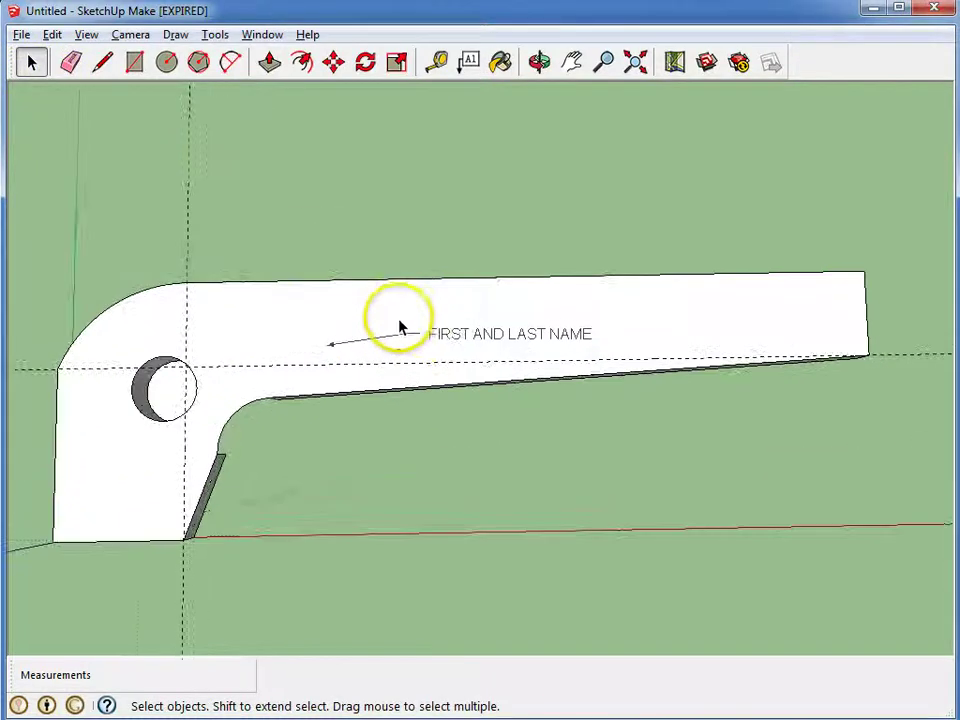
# Step: Open the Print dialog with Fit to page and Use model extents left unchecked
pyautogui.click(21, 35)
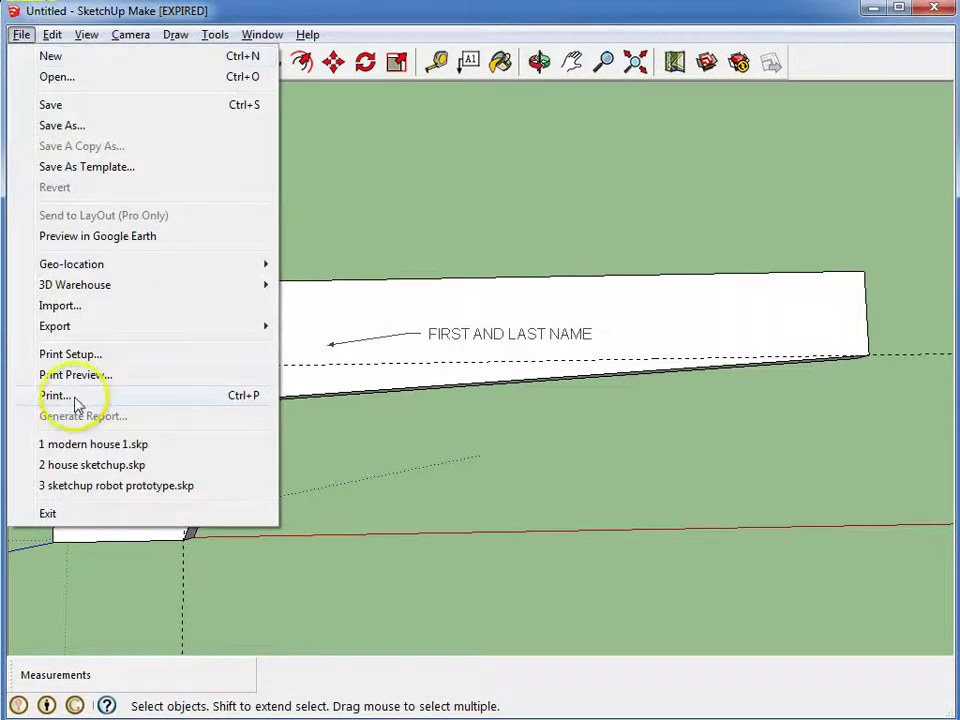
pyautogui.click(75, 400)
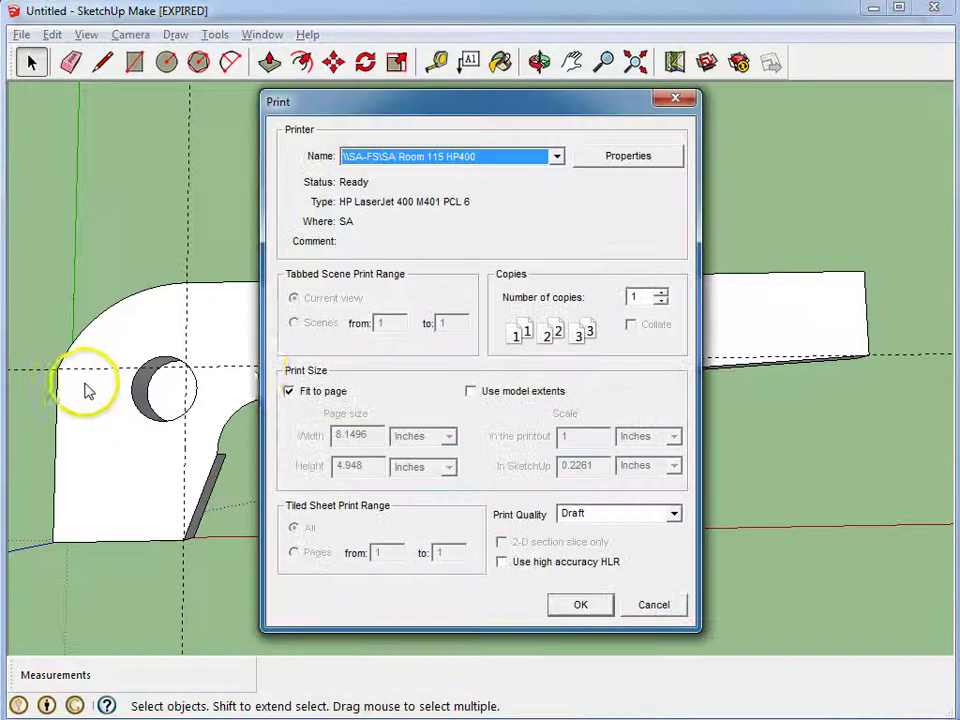
pyautogui.click(471, 392)
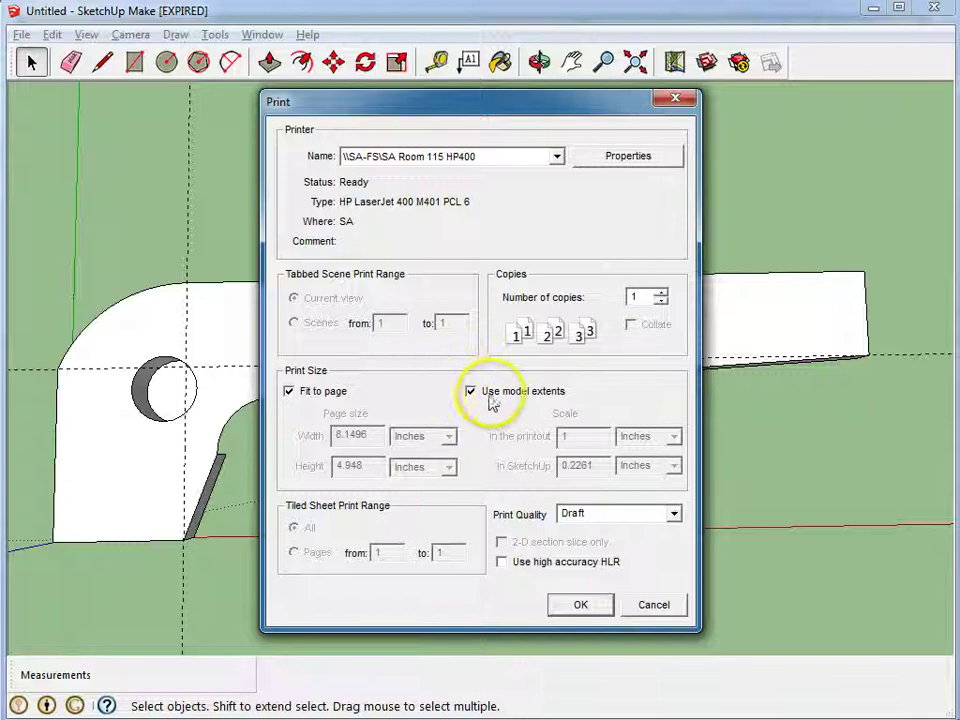
pyautogui.click(471, 393)
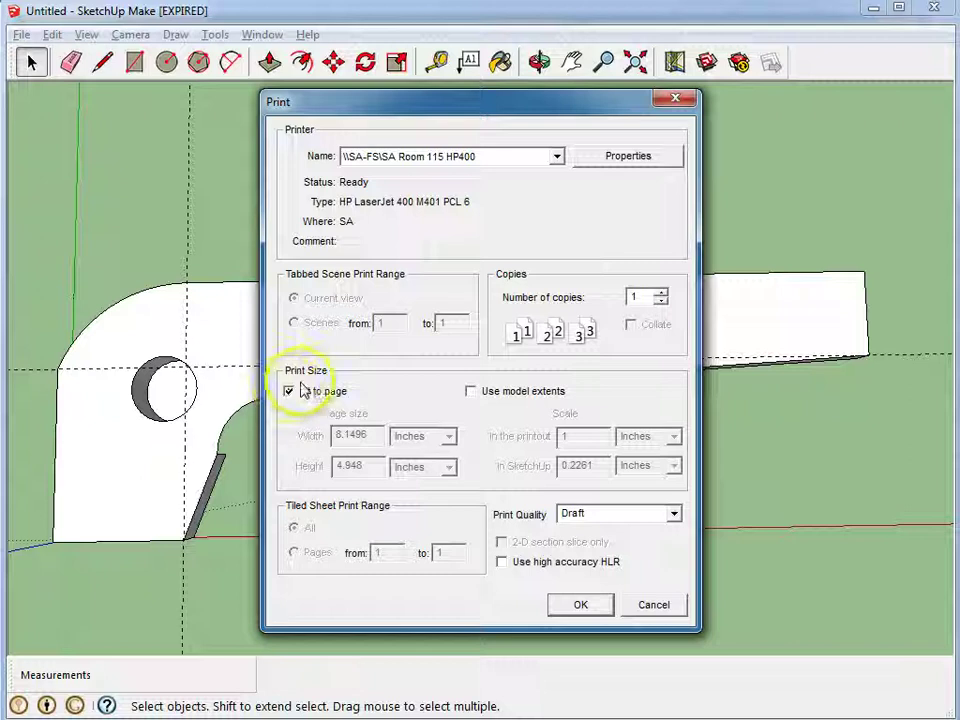
pyautogui.click(607, 162)
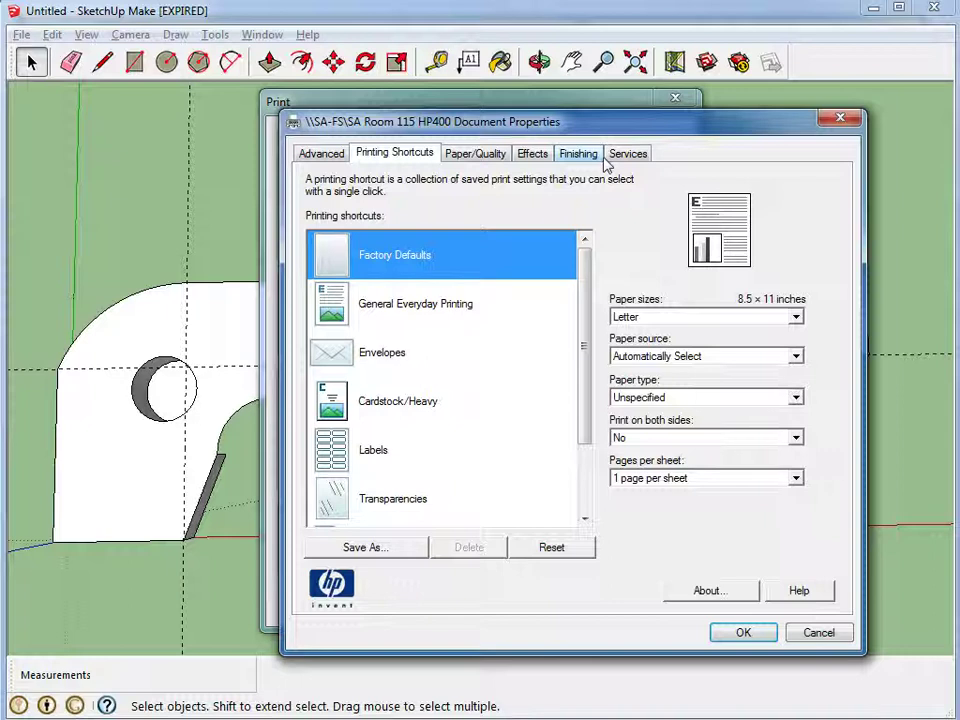
pyautogui.click(701, 322)
pyautogui.click(701, 322)
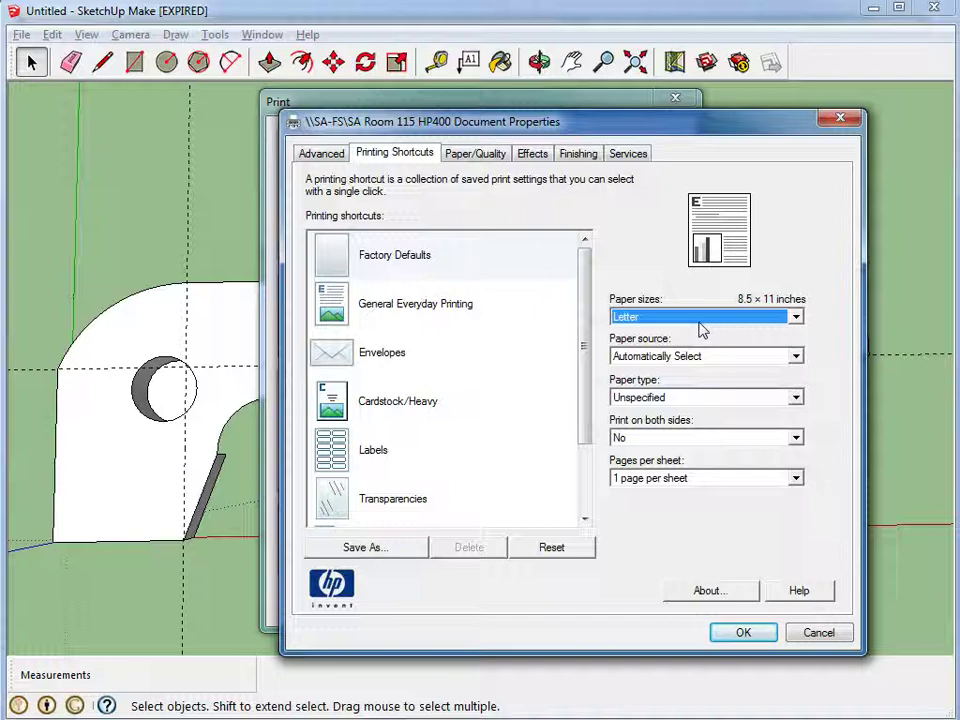
pyautogui.click(321, 154)
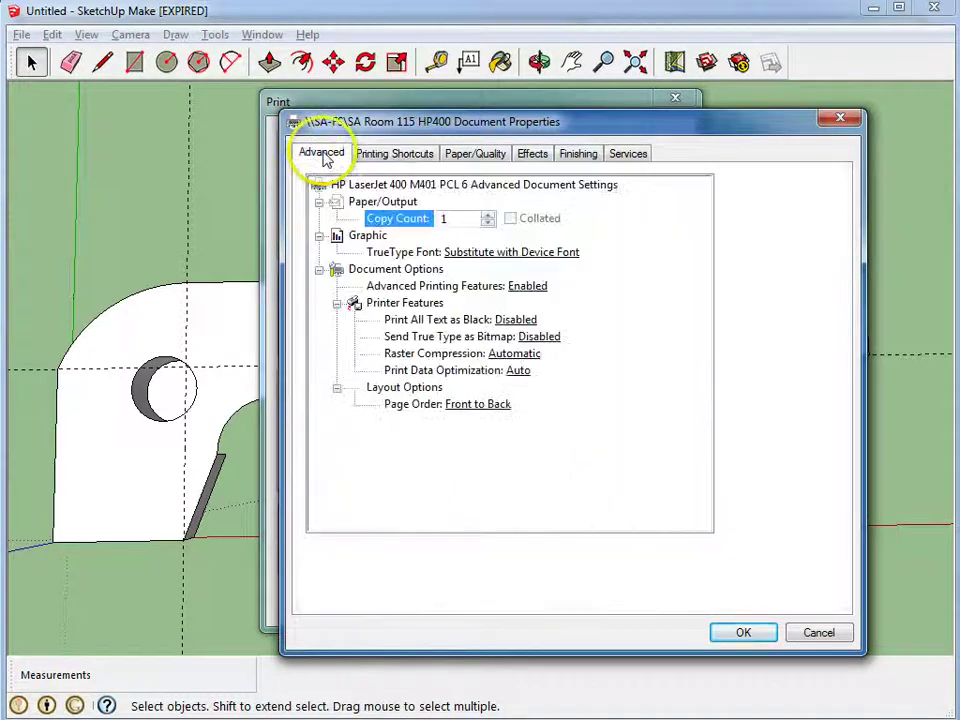
pyautogui.click(455, 156)
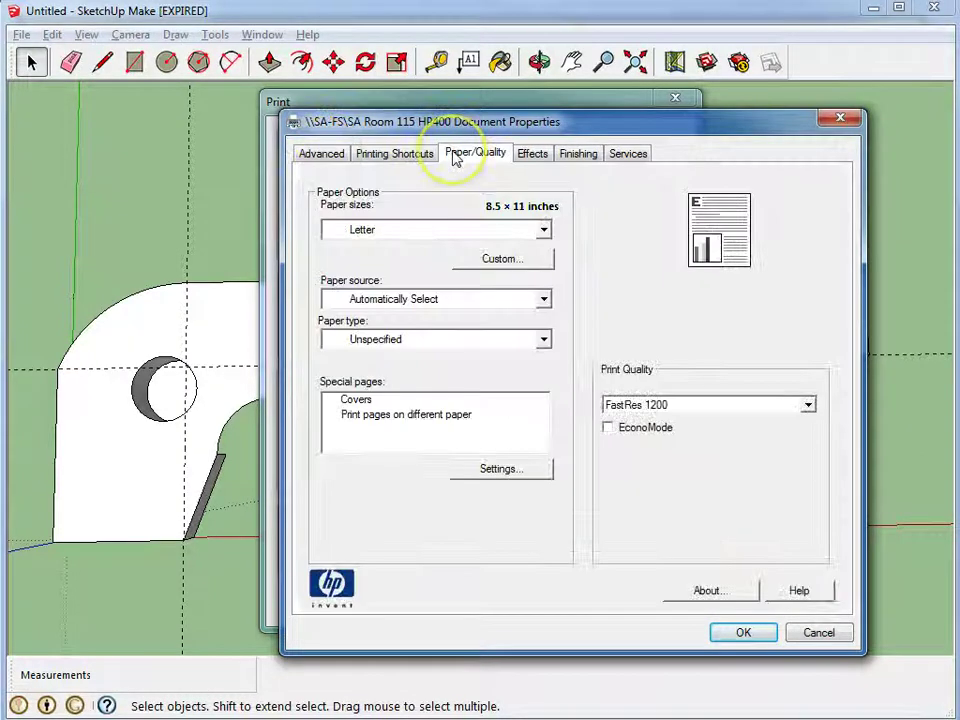
pyautogui.click(414, 236)
pyautogui.click(416, 237)
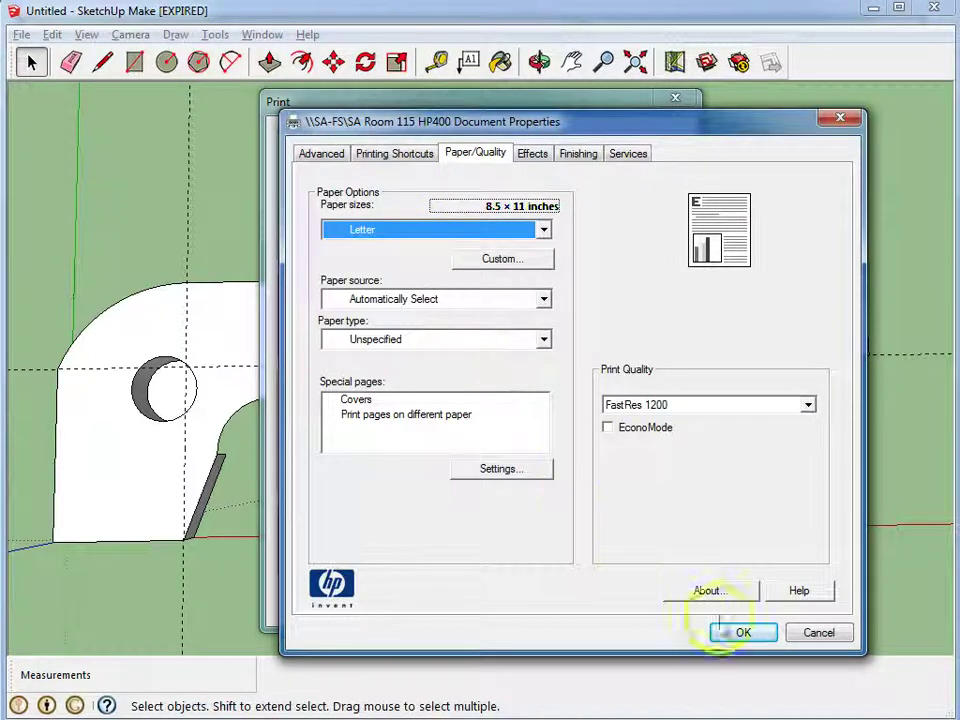
pyautogui.click(740, 632)
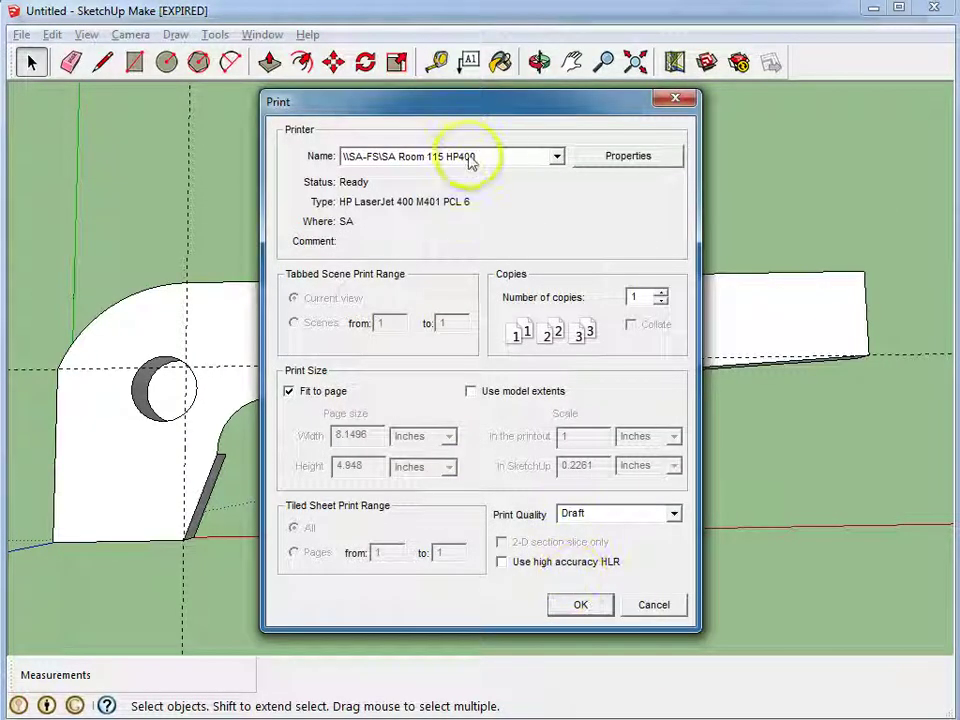